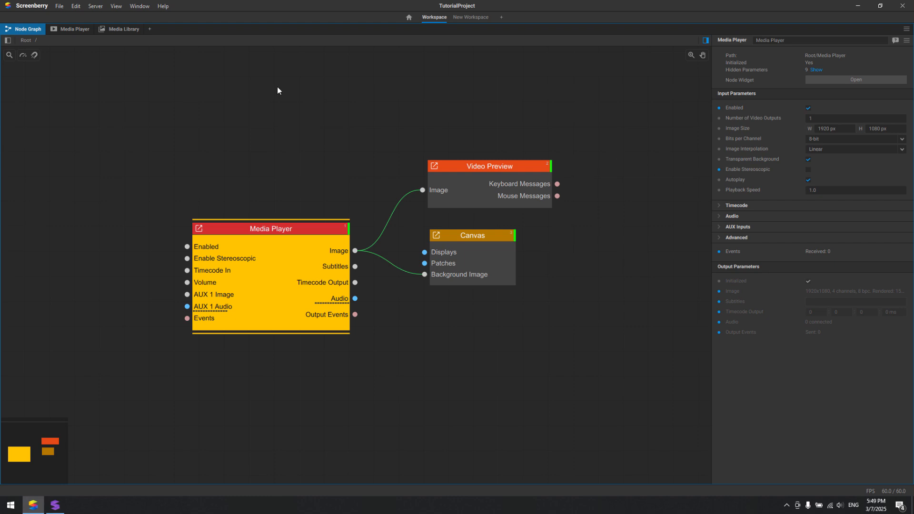
# Step: Create two new timelines in the Media Player, both with the default preferences
pyautogui.click(80, 31)
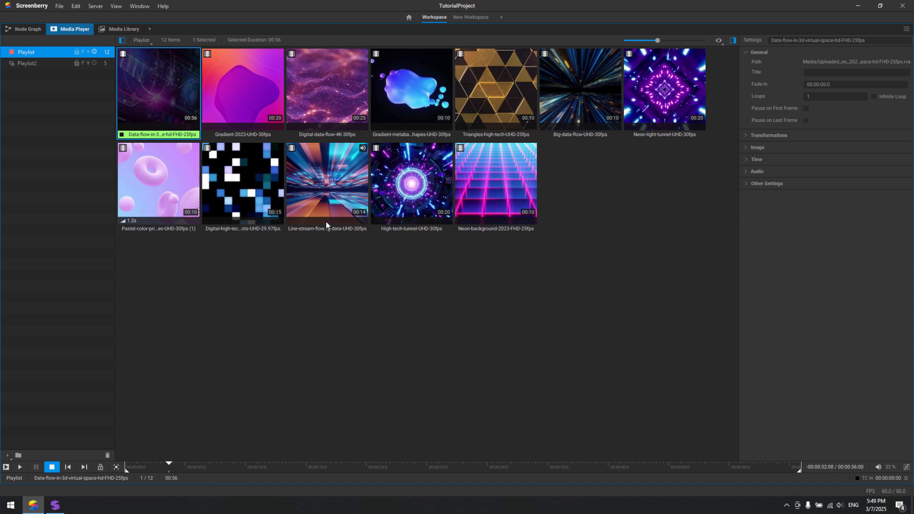
pyautogui.rightClick(22, 213)
pyautogui.click(33, 231)
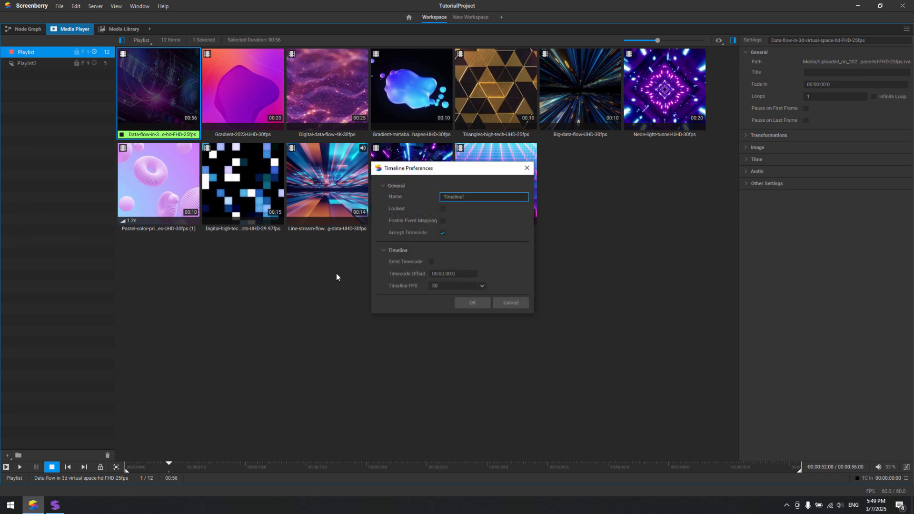
pyautogui.click(462, 304)
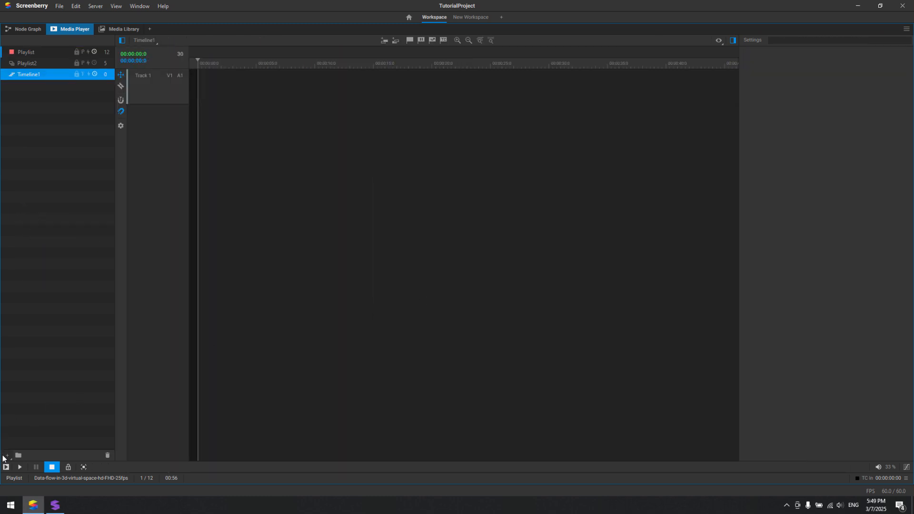
pyautogui.click(6, 456)
pyautogui.click(19, 478)
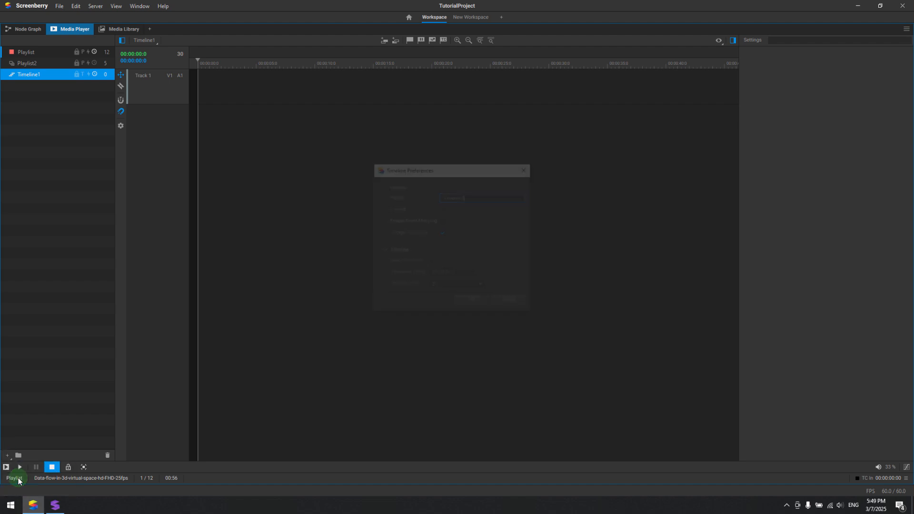
pyautogui.click(469, 305)
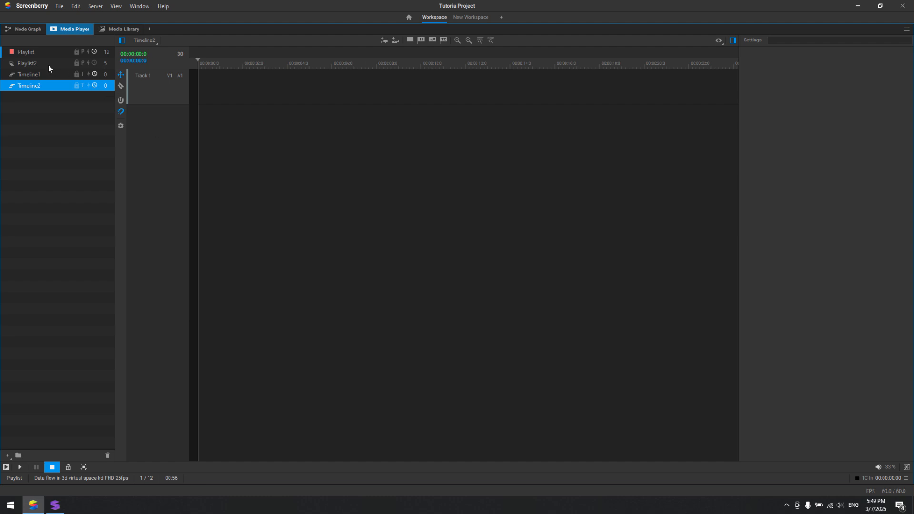
# Step: Dock the Media Library below the Media Player and add the Abstract-motion and Big-data-flow clips to Timeline1's Track 1
pyautogui.click(38, 74)
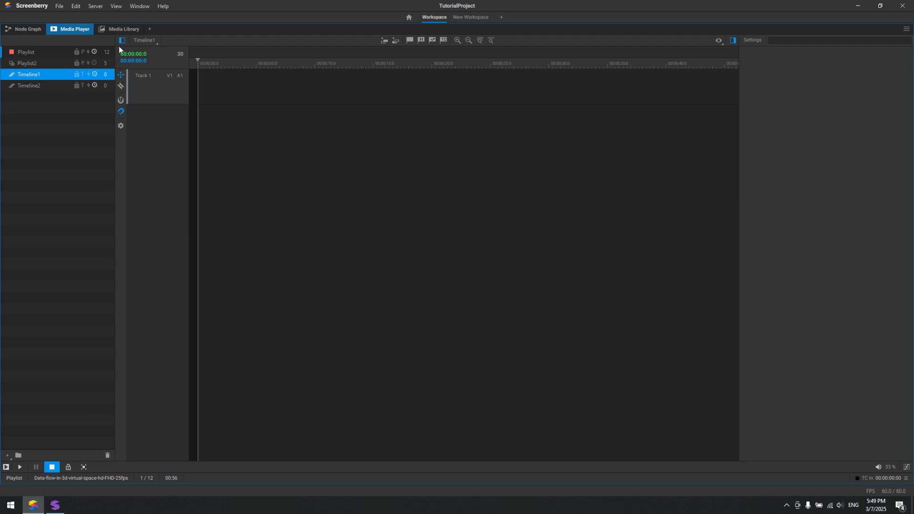
pyautogui.moveTo(119, 29); pyautogui.dragTo(438, 465)
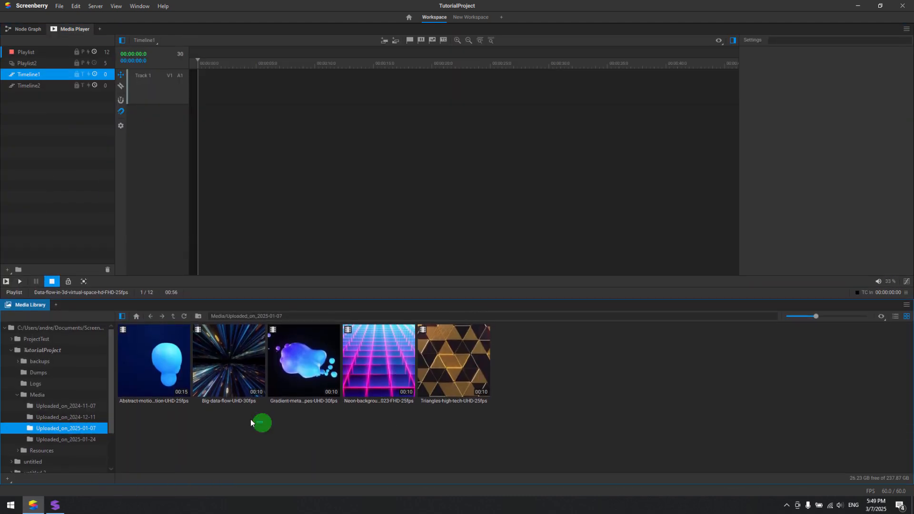
pyautogui.moveTo(250, 423); pyautogui.dragTo(238, 93)
# Step: Move all clips from Playlist into Timeline1 and place the library's Gradient-metaballs, Neon-background and Triangles clips below Track 1 on a new track
pyautogui.click(40, 51)
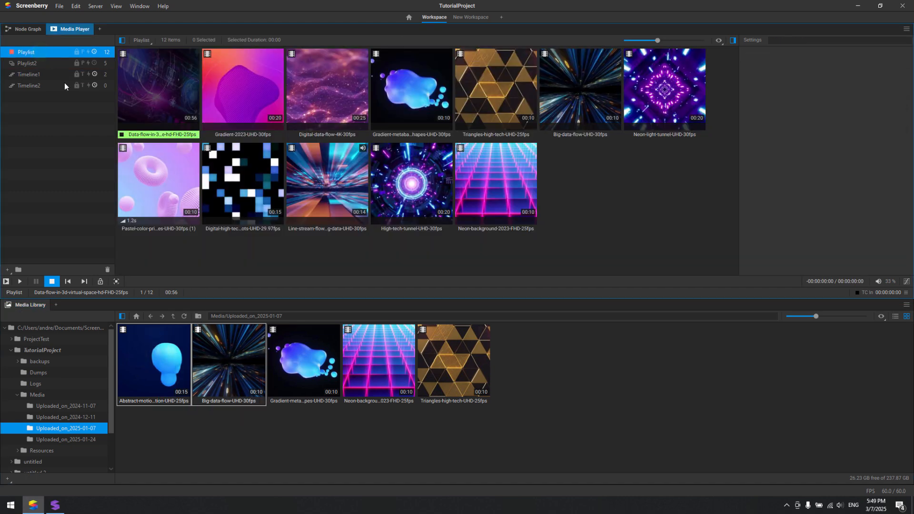
pyautogui.moveTo(664, 243); pyautogui.dragTo(56, 74)
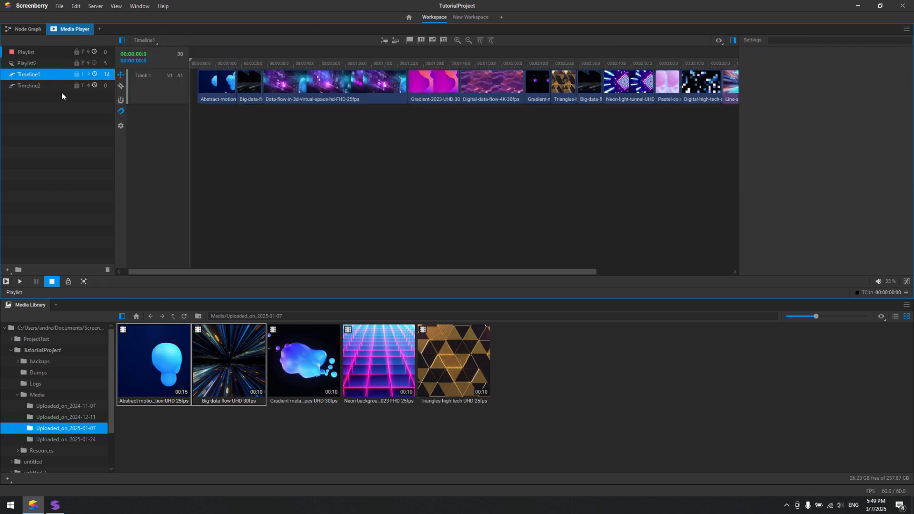
pyautogui.moveTo(516, 434); pyautogui.dragTo(276, 130)
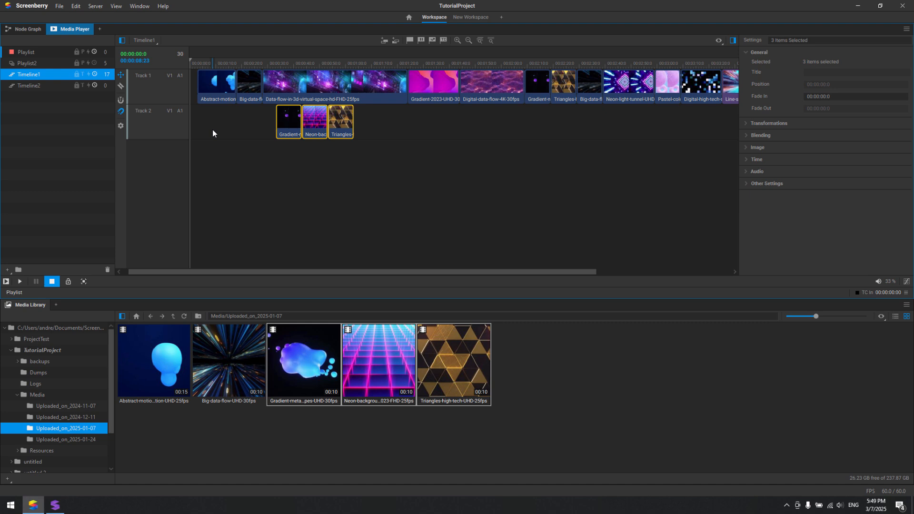
# Step: Add one empty track above Track 2 and another below it in Timeline1
pyautogui.click(159, 122)
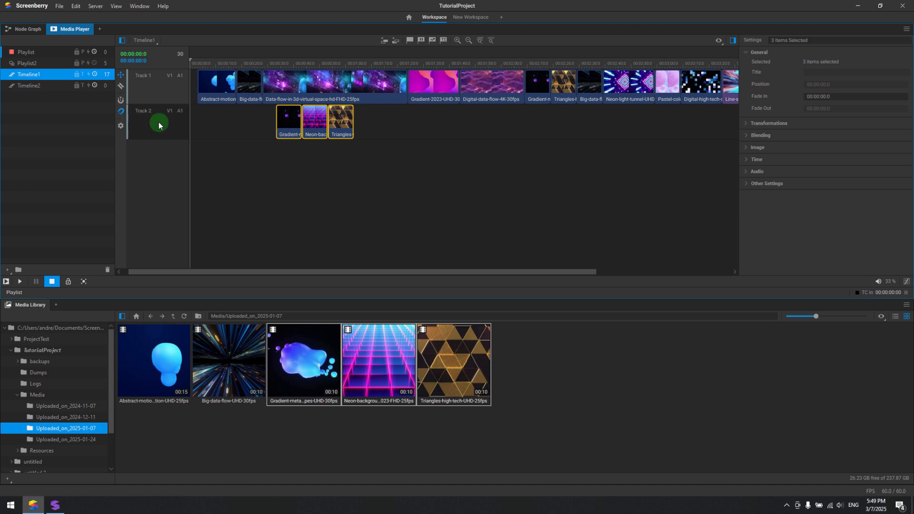
pyautogui.click(385, 41)
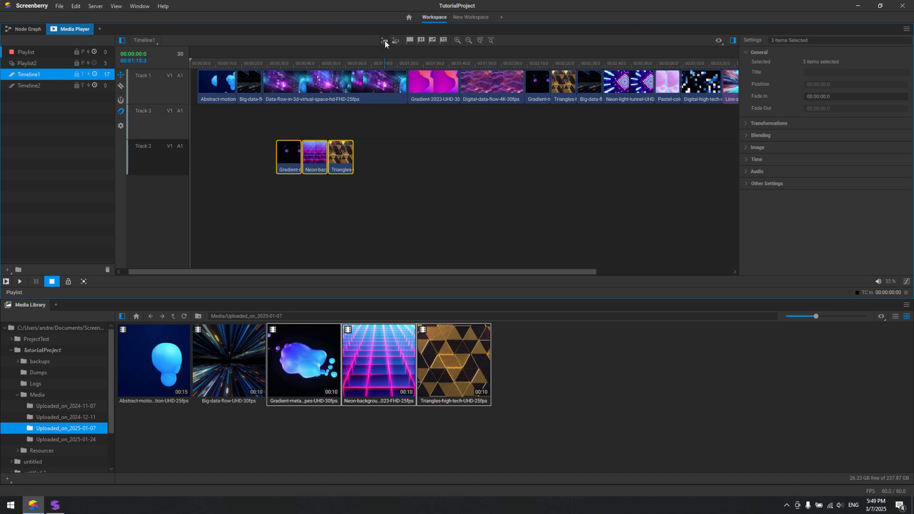
pyautogui.rightClick(158, 153)
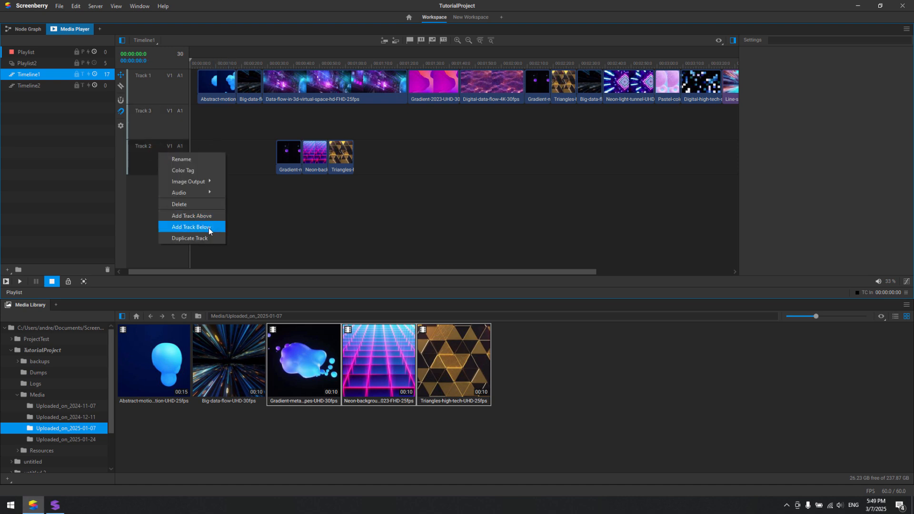
pyautogui.click(208, 227)
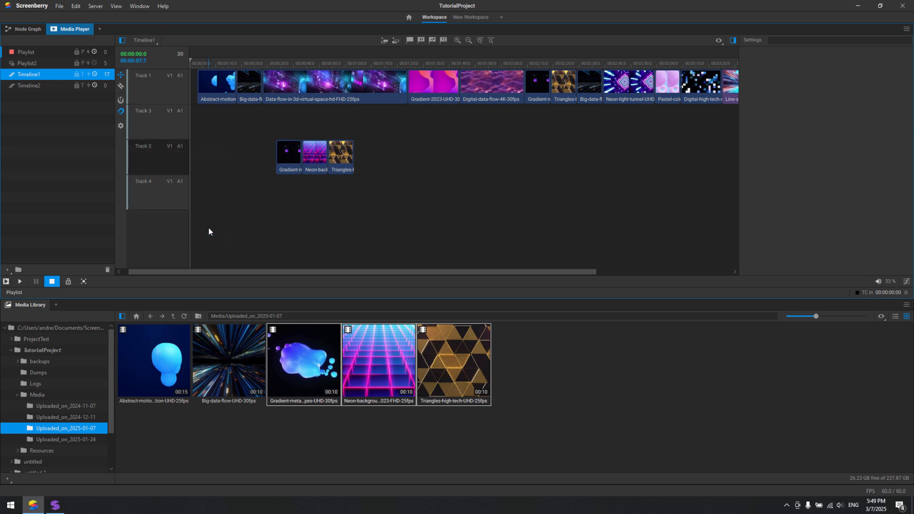
# Step: Duplicate Track 2 with its clips and rename the copy Extra Track 5
pyautogui.rightClick(157, 158)
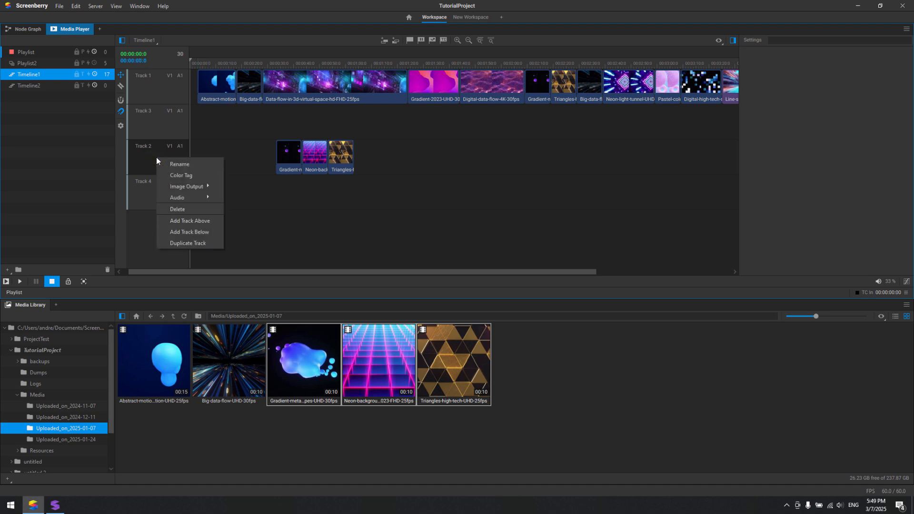
pyautogui.click(179, 244)
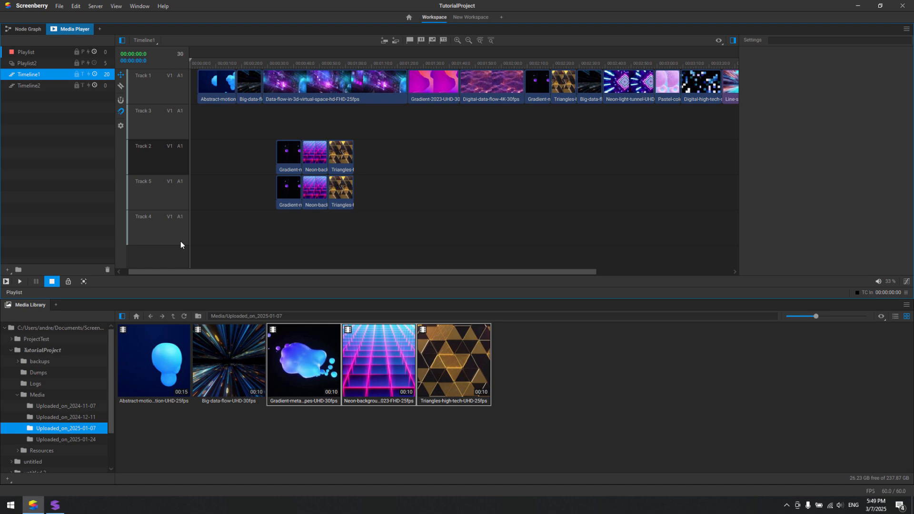
pyautogui.rightClick(159, 189)
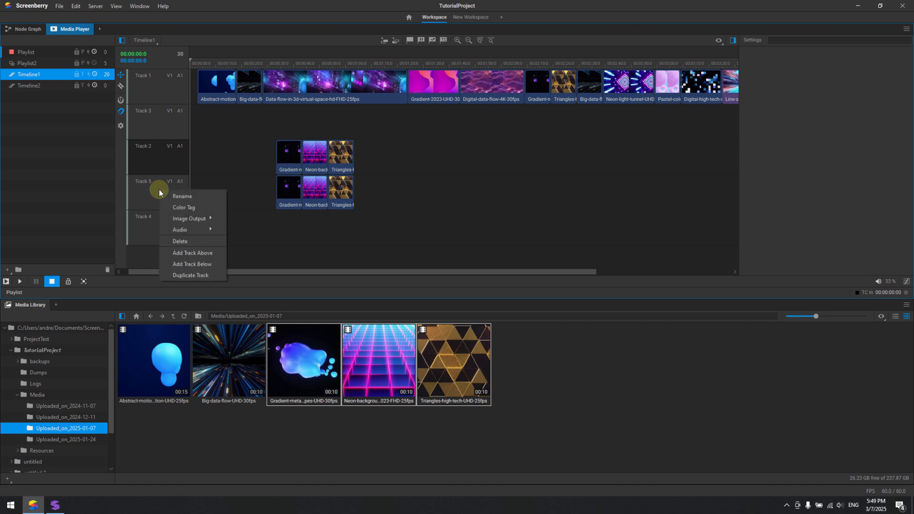
pyautogui.click(170, 196)
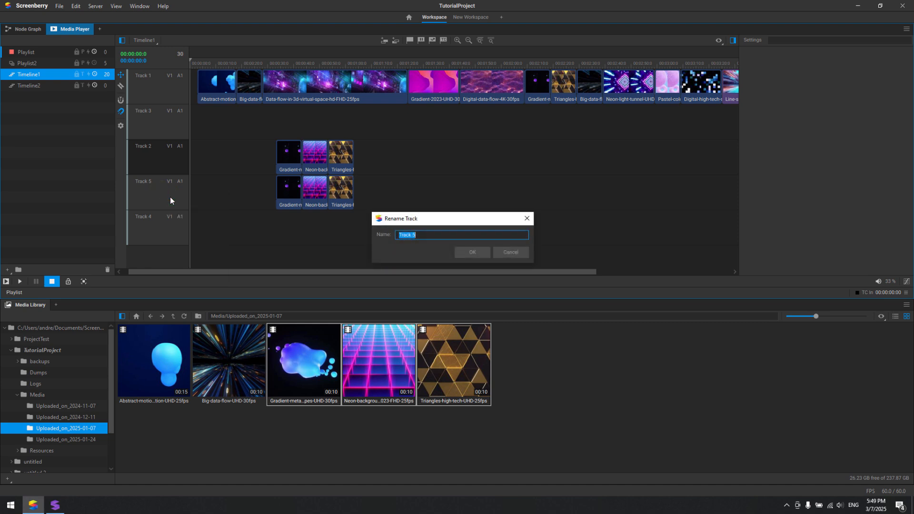
pyautogui.click(399, 235)
pyautogui.write('Extra')
pyautogui.click(476, 252)
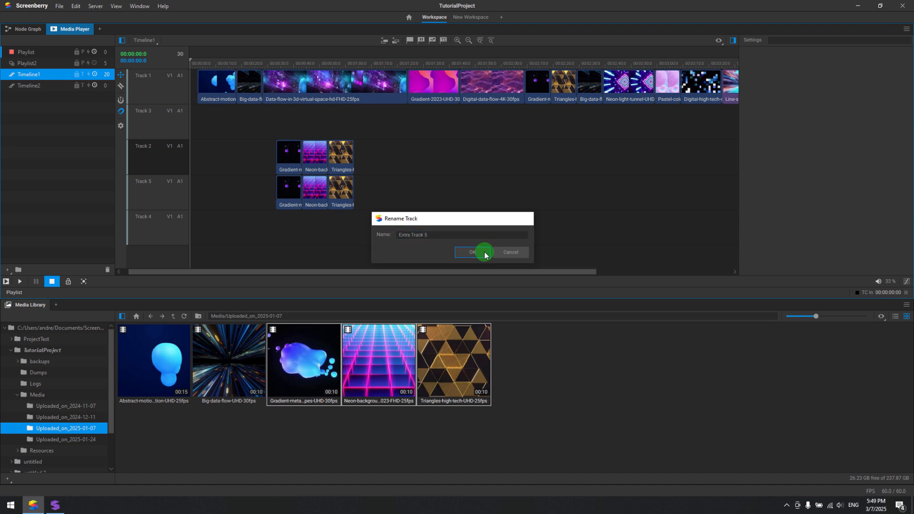
# Step: Delete the track named Extra Track 5 from Timeline1
pyautogui.rightClick(167, 189)
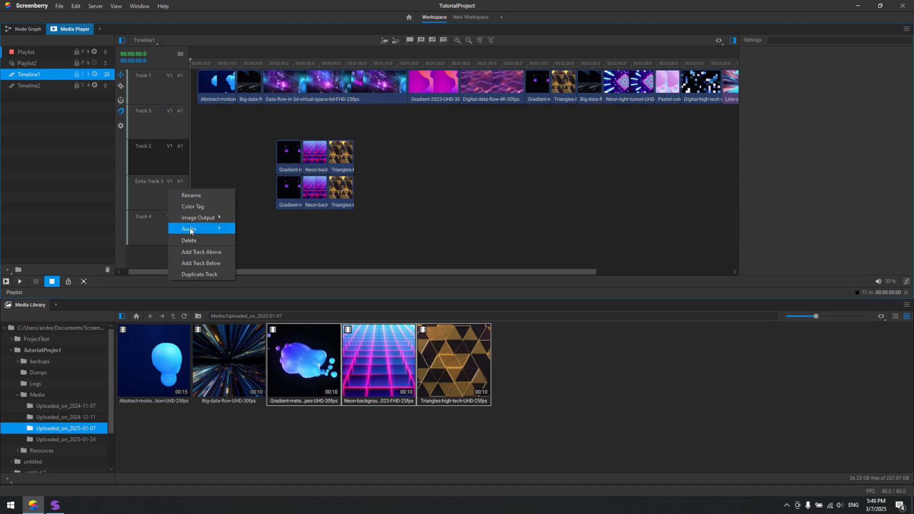
pyautogui.click(194, 242)
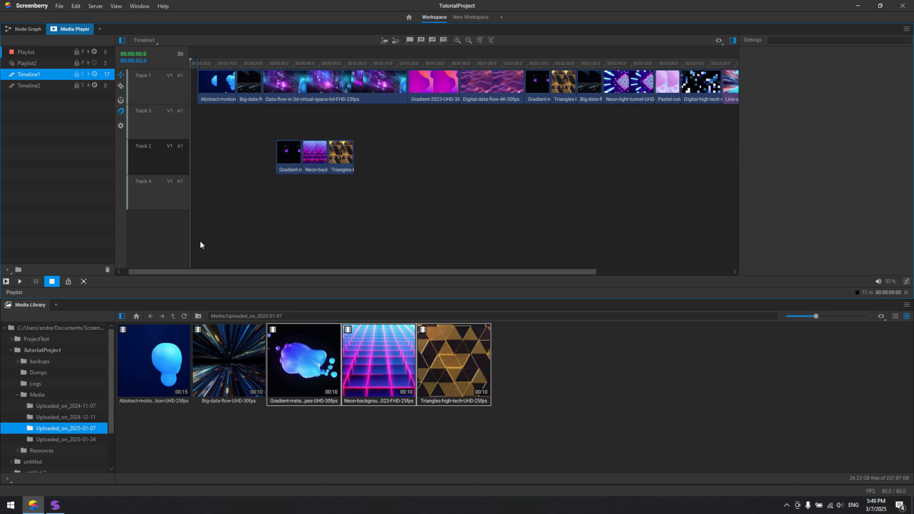
pyautogui.click(261, 96)
pyautogui.click(347, 163)
pyautogui.click(324, 89)
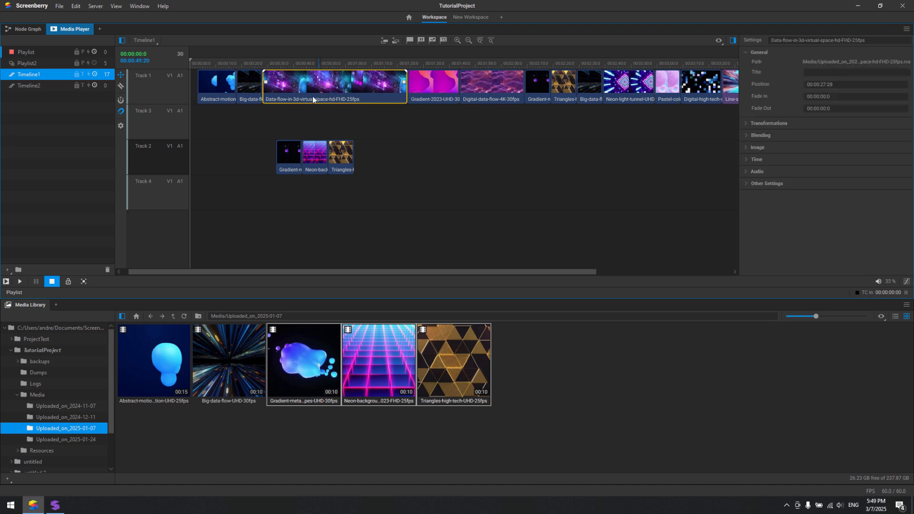
# Step: Start playback of Timeline1, stop it, and play it again from the beginning
pyautogui.click(20, 281)
pyautogui.click(51, 282)
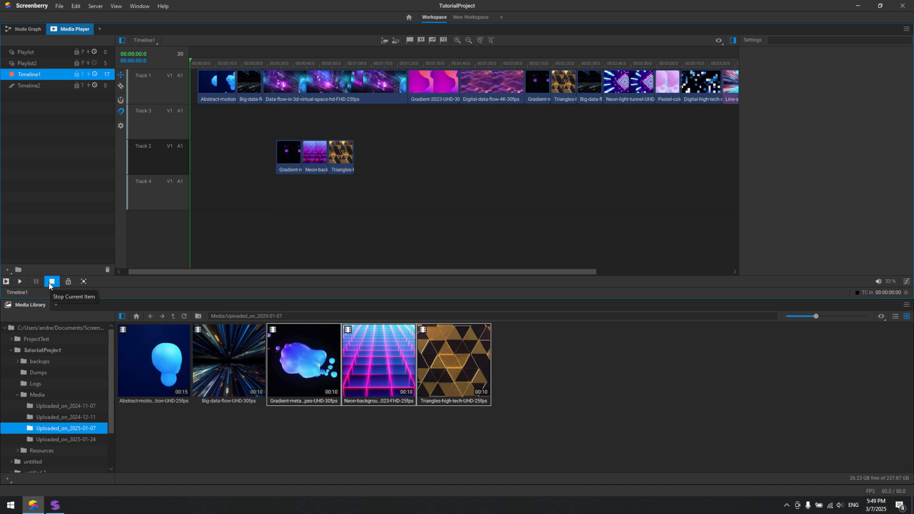
pyautogui.click(19, 282)
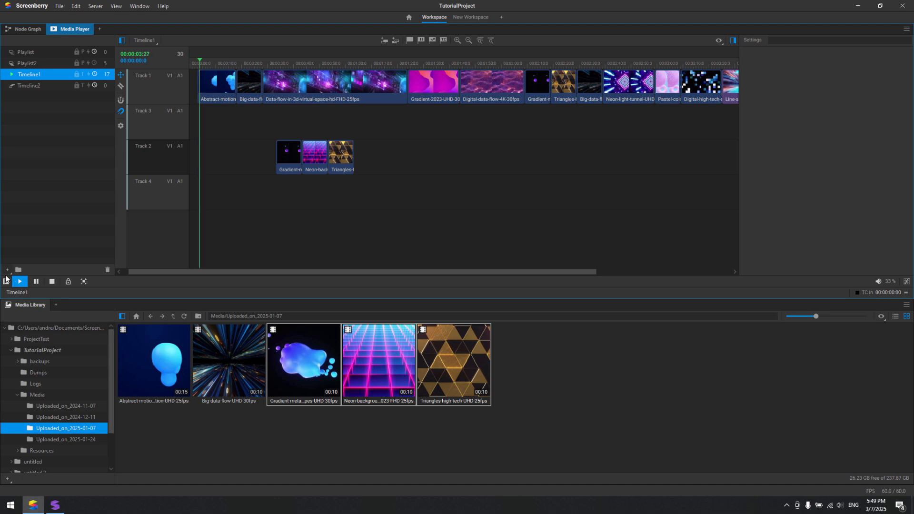
# Step: Play Timeline1 from the selected Gradient-2023 clip, and again from the selected Neon-light-tunnel clip on Track 1
pyautogui.click(427, 90)
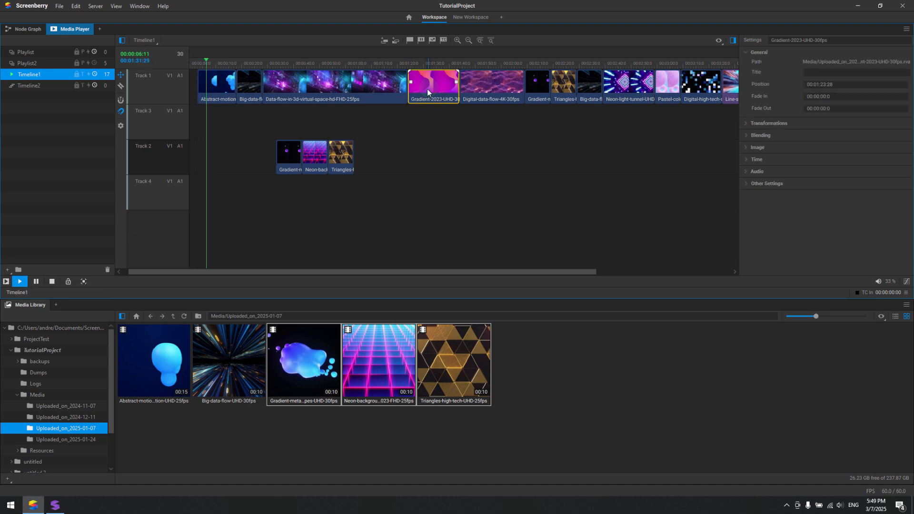
pyautogui.click(7, 282)
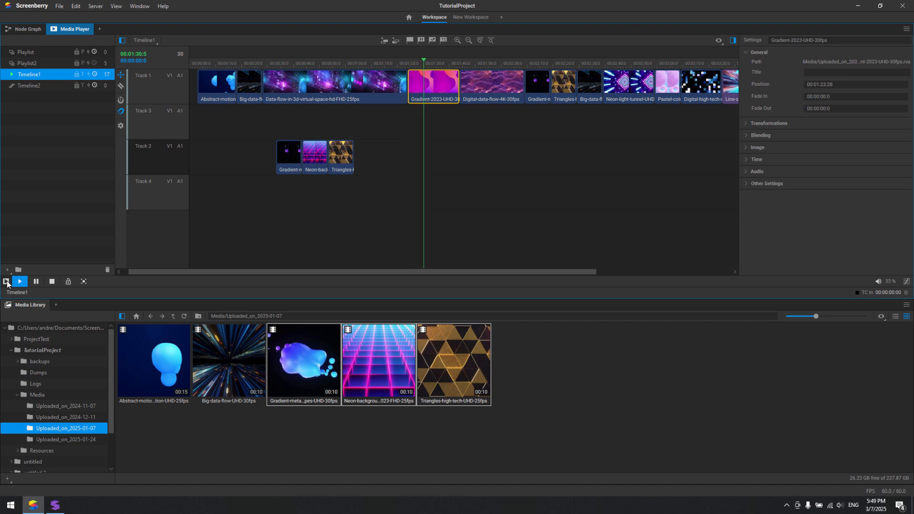
pyautogui.moveTo(18, 282); pyautogui.dragTo(617, 86)
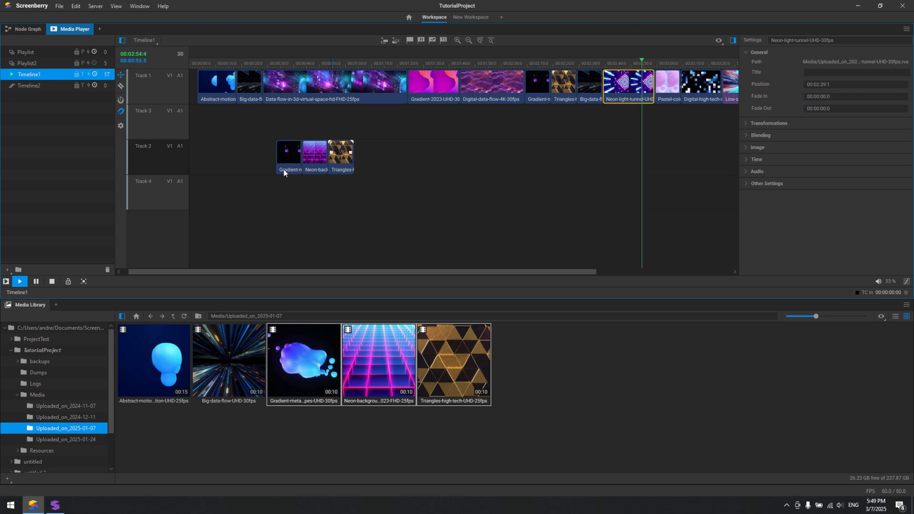
# Step: Lock the playback controls, try to operate them while locked, and unlock them again
pyautogui.click(68, 282)
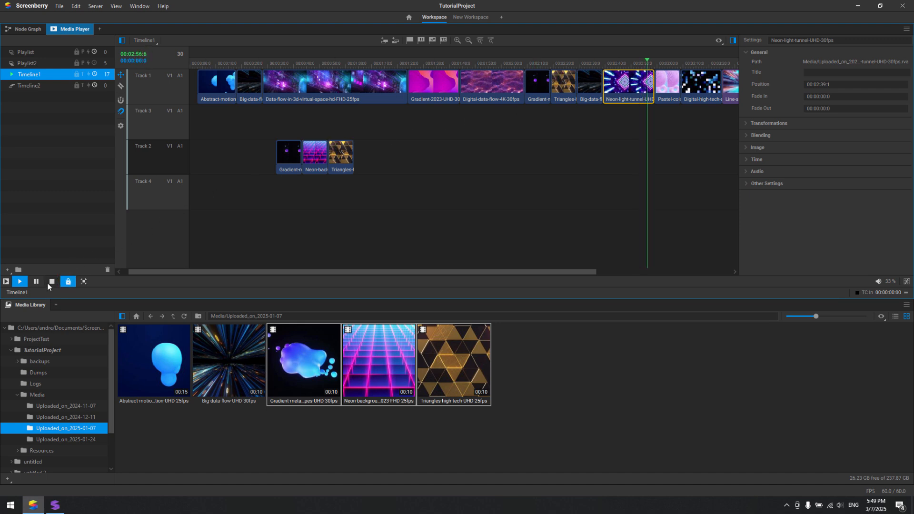
pyautogui.click(21, 281)
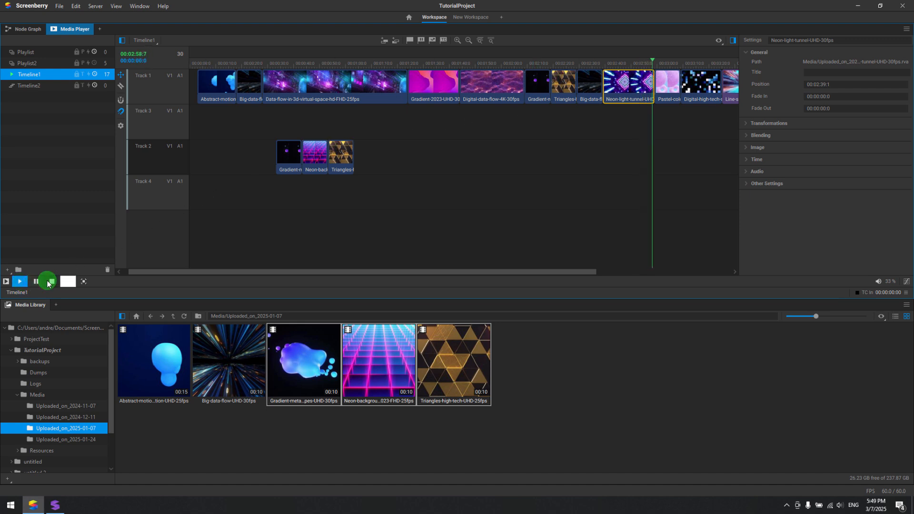
pyautogui.click(68, 281)
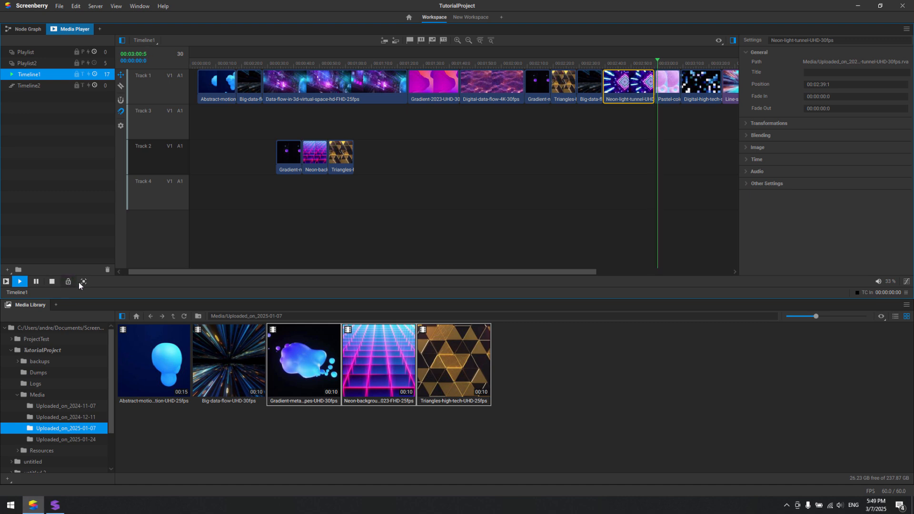
# Step: Reveal the currently active item on the timeline and stop playback
pyautogui.click(83, 282)
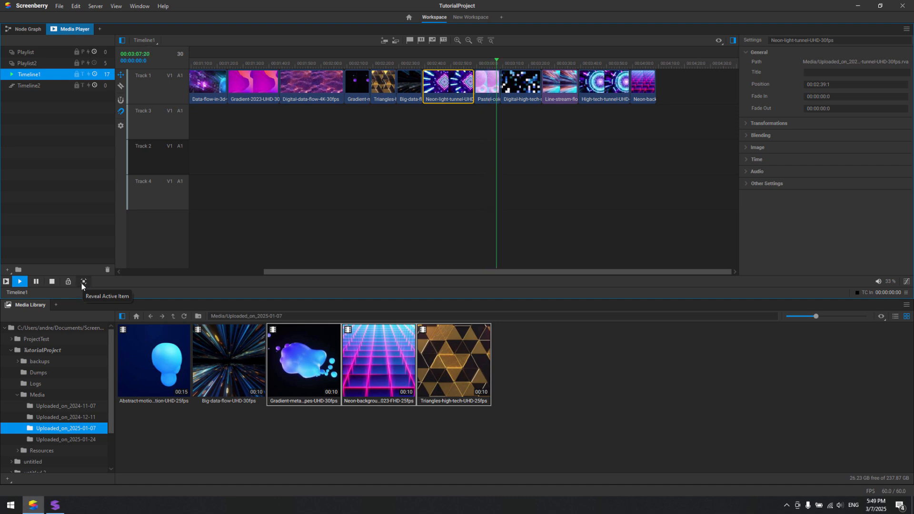
pyautogui.click(53, 282)
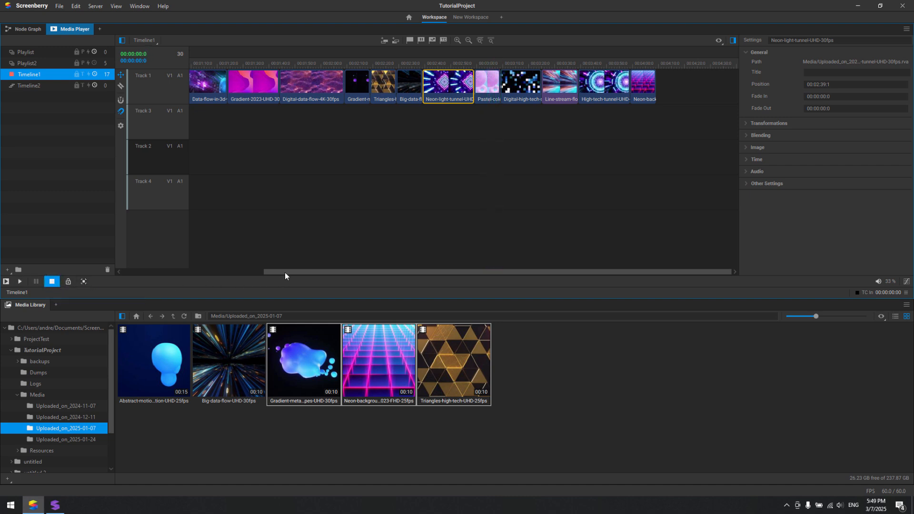
# Step: Move the Gradient-2023 clip to Track 3, aligned with the end of Track 2's last clip, and the Digital-data-flow-4K clip right after it
pyautogui.moveTo(284, 272); pyautogui.dragTo(133, 275)
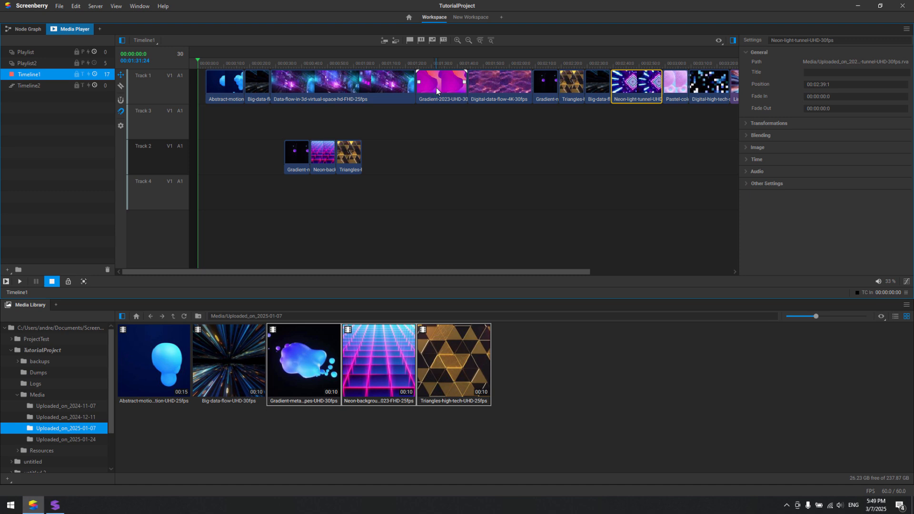
pyautogui.moveTo(437, 90); pyautogui.dragTo(383, 122)
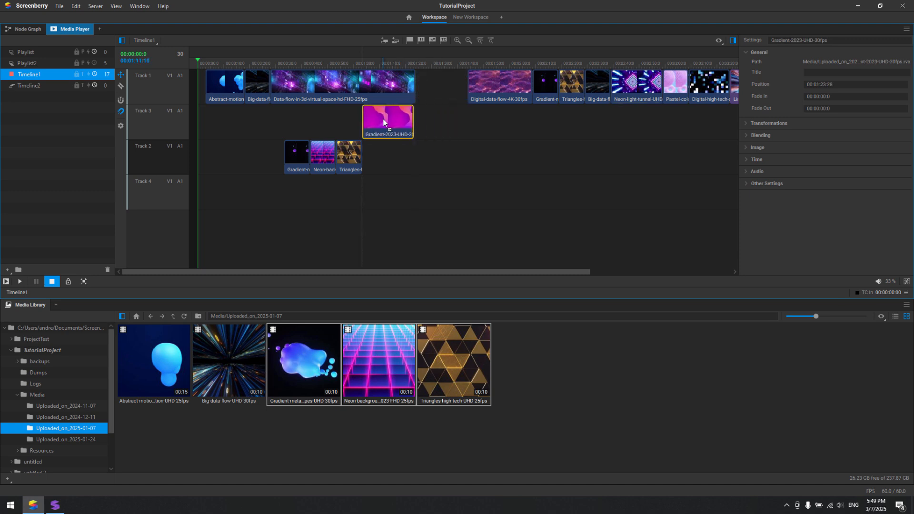
pyautogui.moveTo(496, 90); pyautogui.dragTo(424, 121)
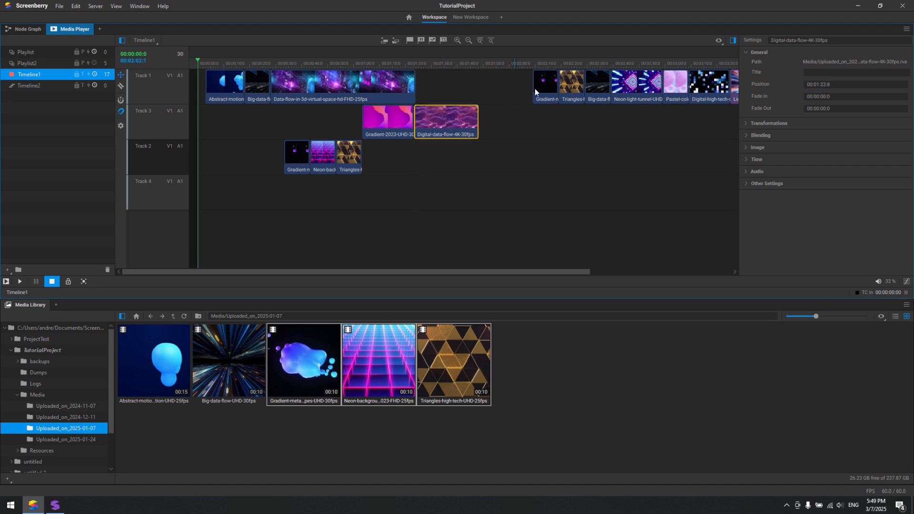
# Step: Move the Gradient-metaball clip over the end of the Data-flow-in-3d clip on Track 1, and the Triangles clip to Track 2 at Track 3's end
pyautogui.moveTo(548, 84); pyautogui.dragTo(417, 87)
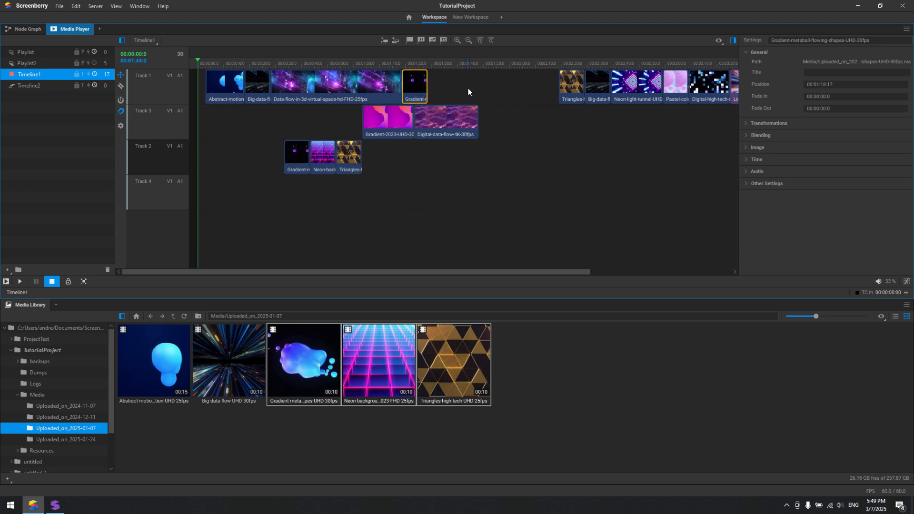
pyautogui.moveTo(569, 89); pyautogui.dragTo(478, 165)
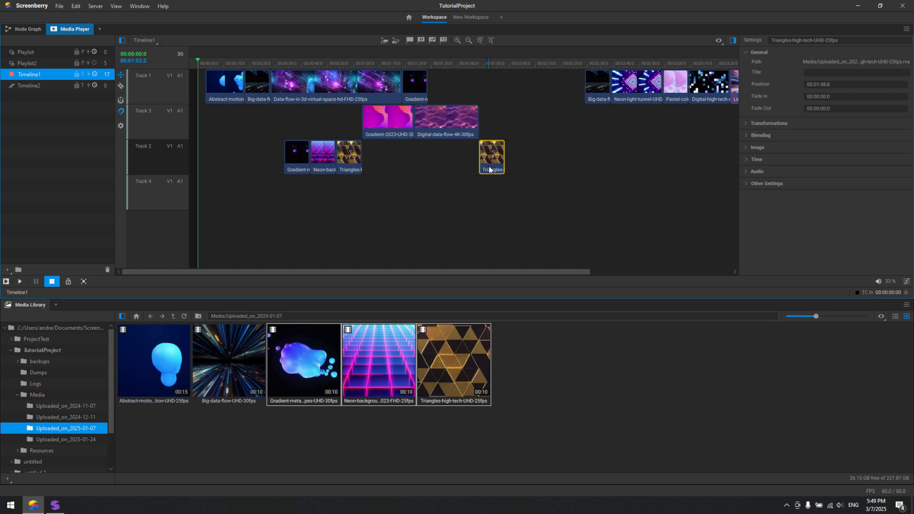
# Step: Turn off snapping and move the Triangles-high-tech clip from Track 2 straight down to Track 4, keeping its start time
pyautogui.click(119, 111)
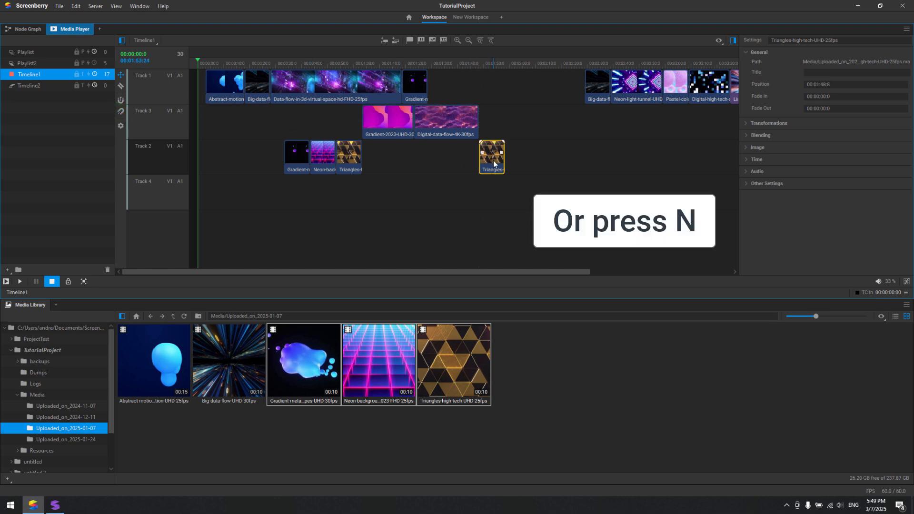
pyautogui.moveTo(494, 161)
pyautogui.mouseDown()
pyautogui.moveTo(481, 161)
pyautogui.moveTo(506, 168)
pyautogui.mouseUp()
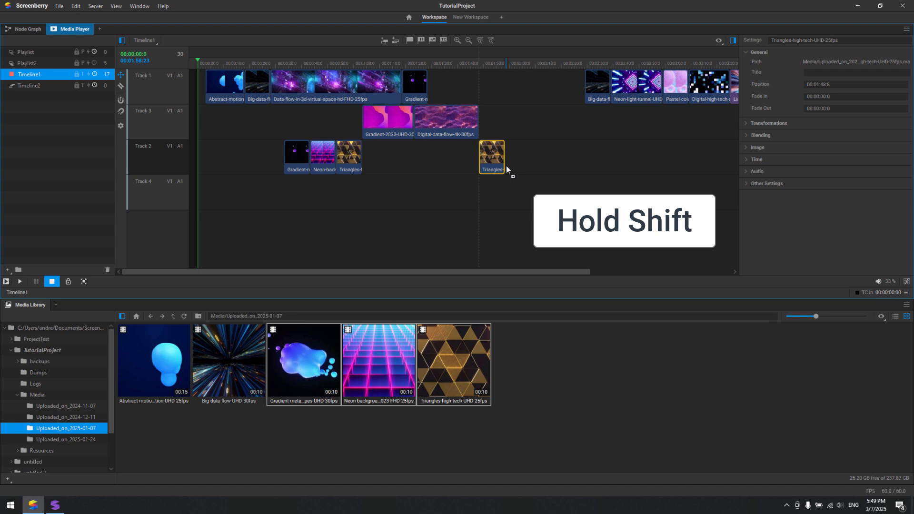
pyautogui.moveTo(507, 165)
pyautogui.mouseDown()
pyautogui.moveTo(495, 161)
pyautogui.moveTo(496, 92)
pyautogui.moveTo(502, 191)
pyautogui.mouseUp()
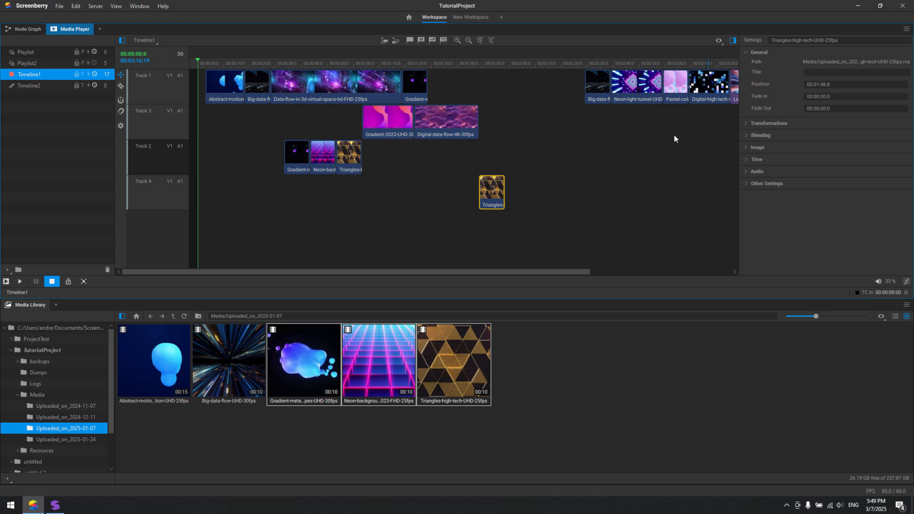
# Step: View the item settings of the Triangles-high-tech clip on Track 4 in a separate window and close it
pyautogui.rightClick(493, 186)
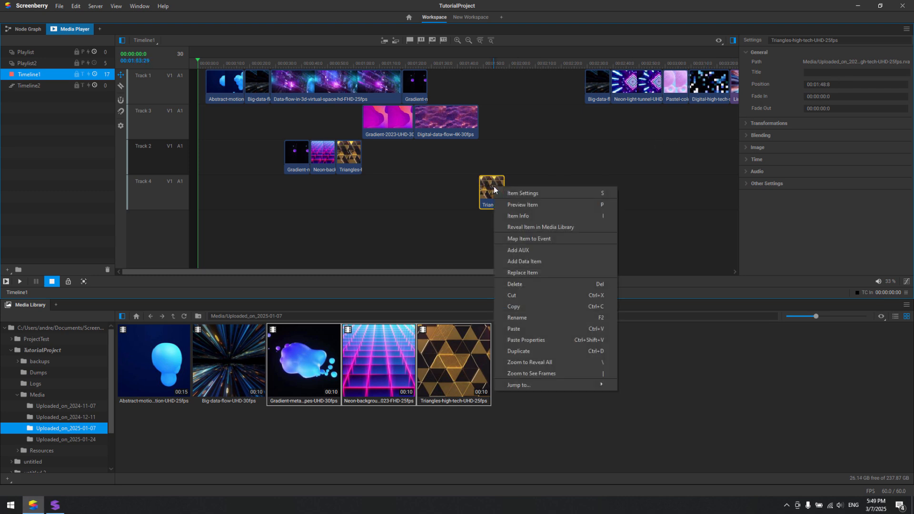
pyautogui.click(505, 193)
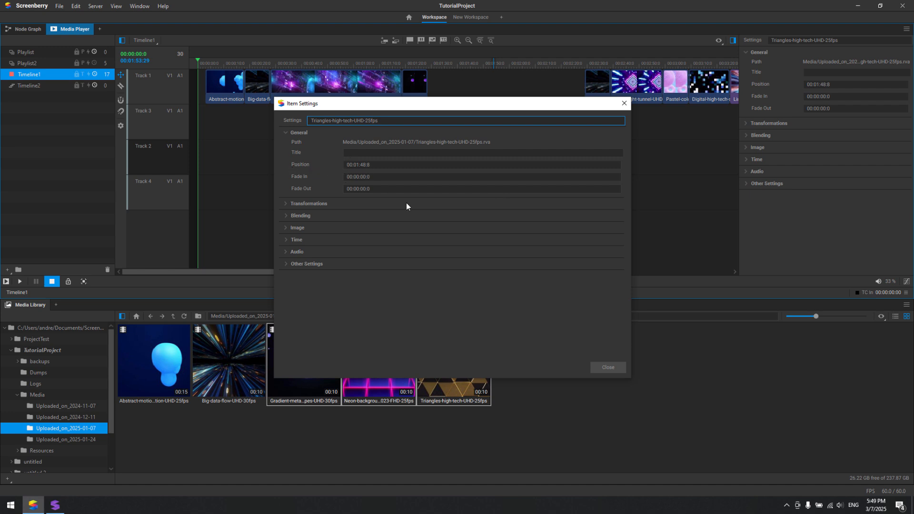
pyautogui.click(603, 367)
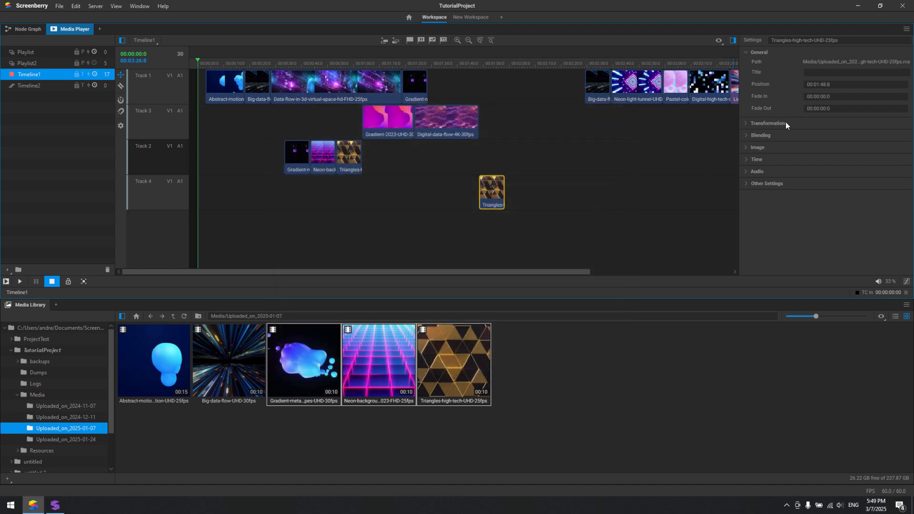
# Step: Set the position of the Triangles-high-tech clip on Track 4 to 00:02:48:8
pyautogui.click(824, 85)
pyautogui.moveTo(820, 85); pyautogui.dragTo(817, 85)
pyautogui.write('2')
pyautogui.press('Return')
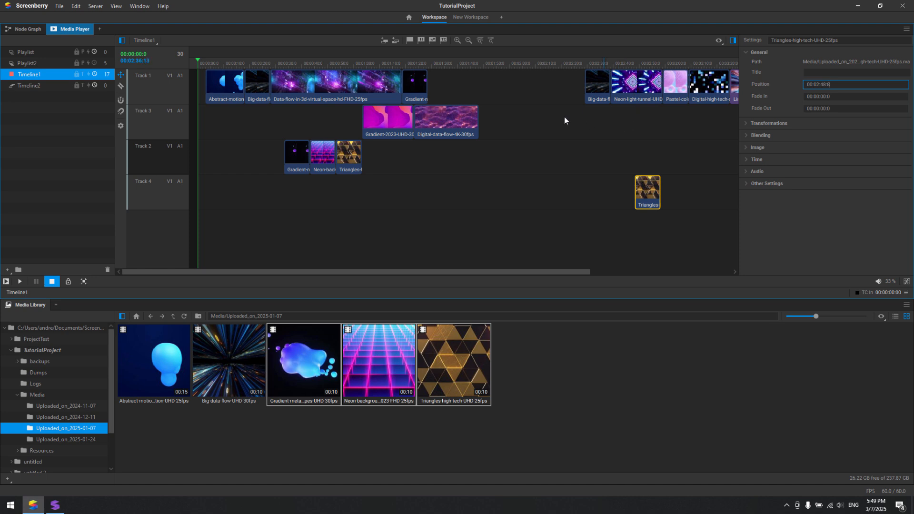
# Step: Trim the Data-flow-in-3d clip on Track 1 at both ends, starting at about 00:00:34:6 and lasting about 00:00:33:16
pyautogui.click(310, 87)
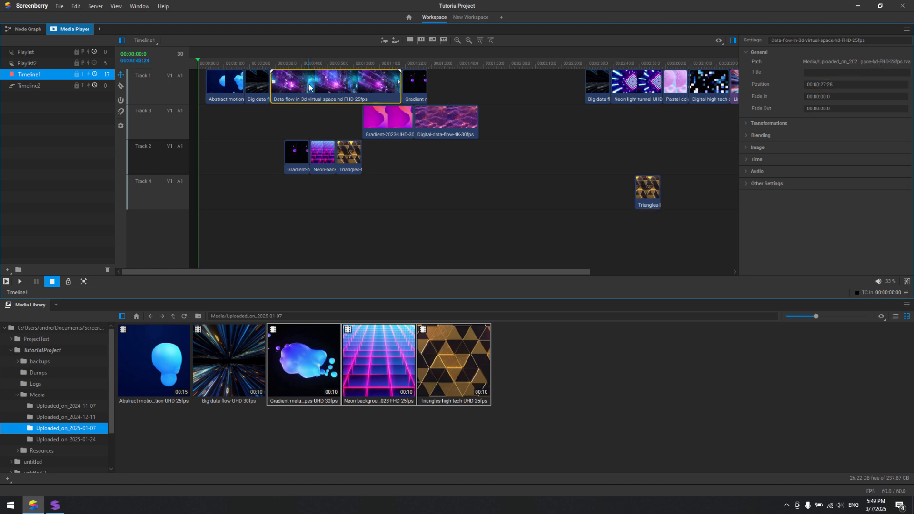
pyautogui.moveTo(274, 81); pyautogui.dragTo(290, 89)
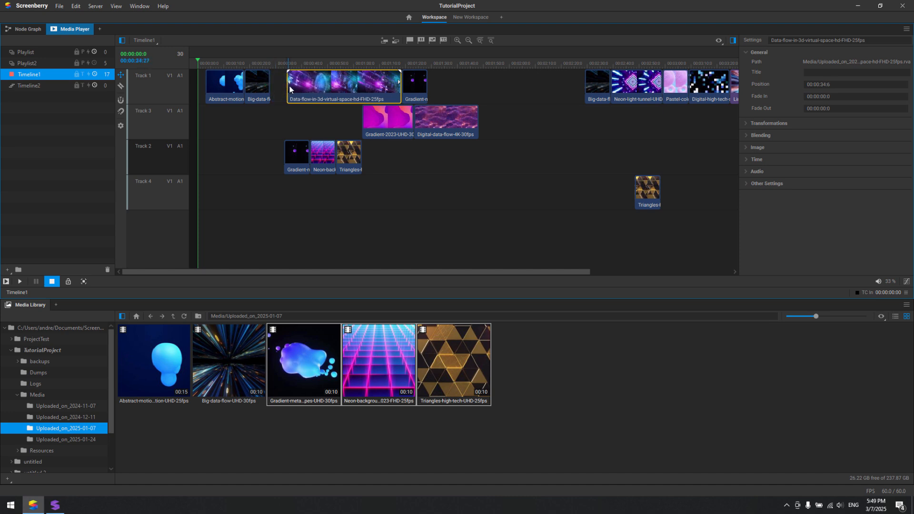
pyautogui.moveTo(398, 82); pyautogui.dragTo(373, 84)
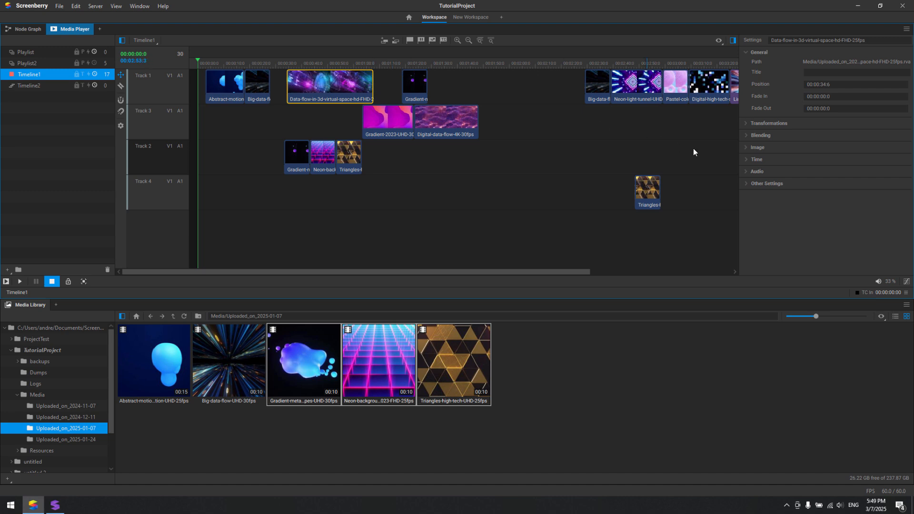
# Step: Set the trimmed Data-flow-in-3d clip's duration to 00:00:32:16 in its time settings
pyautogui.click(755, 160)
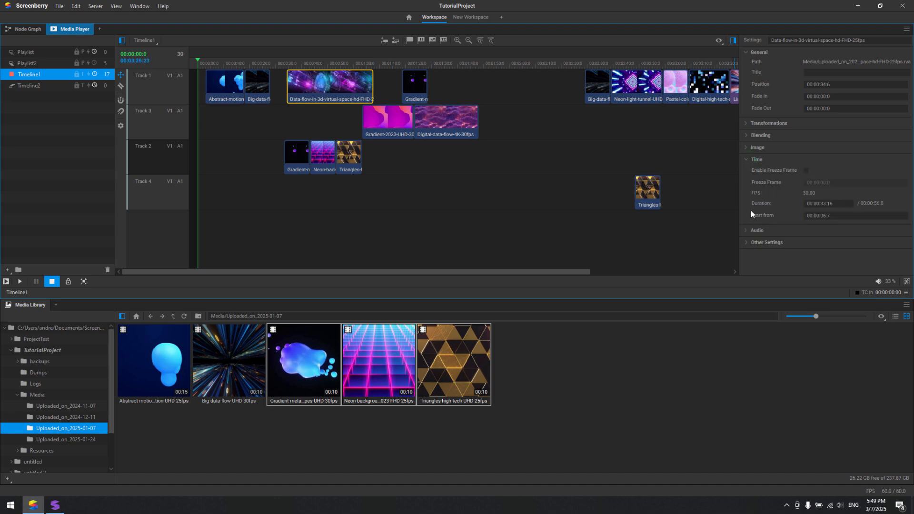
pyautogui.click(820, 204)
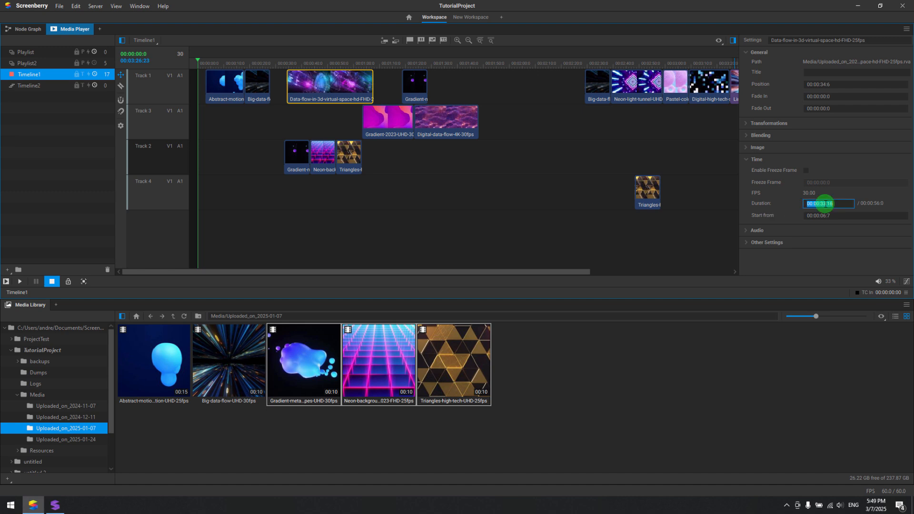
pyautogui.press('Return')
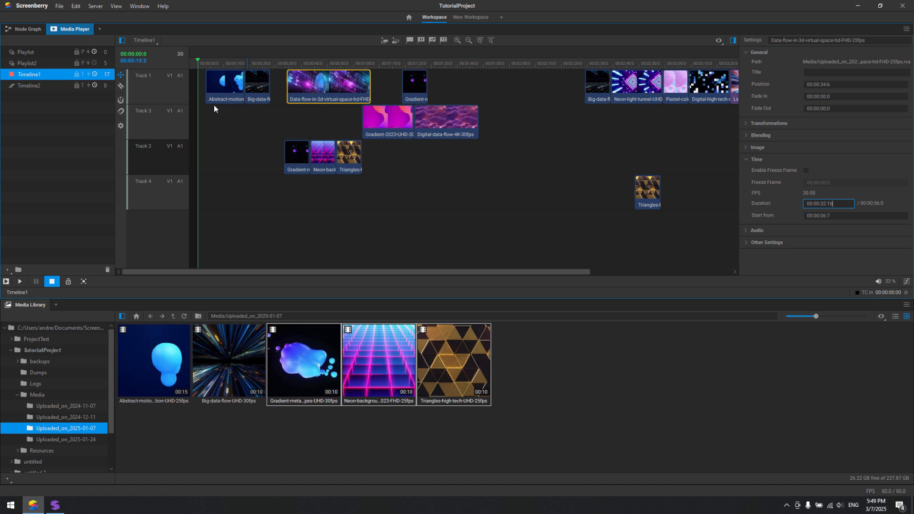
# Step: Split the Data-flow-in-3d clip on Track 1 at about 00:00:49:15 and return to the selection tool
pyautogui.click(120, 87)
pyautogui.click(328, 90)
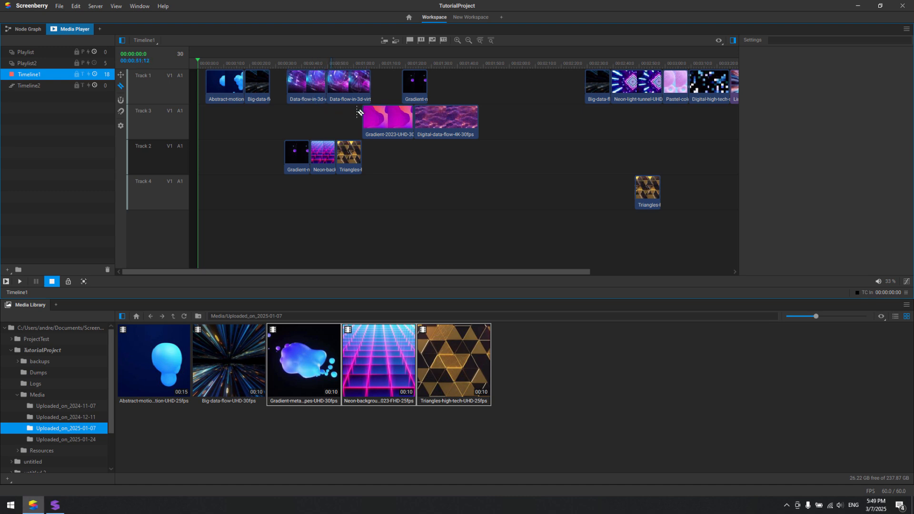
pyautogui.press('v')
# Step: Give the first Data-flow-in-3d part on Track 1 a fade-out of about 00:00:03:27 and a fade-in of 00:00:04:24
pyautogui.click(310, 82)
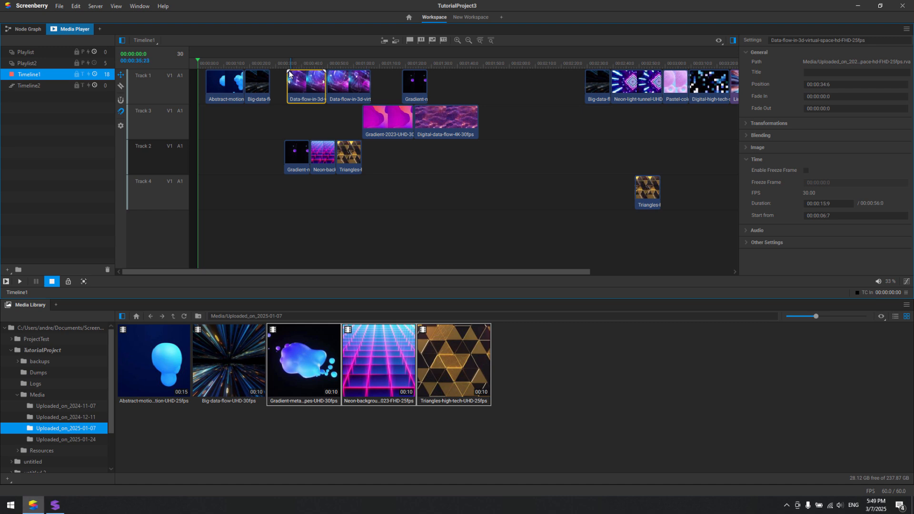
pyautogui.moveTo(288, 70)
pyautogui.mouseDown()
pyautogui.moveTo(325, 75)
pyautogui.moveTo(317, 75)
pyautogui.mouseUp()
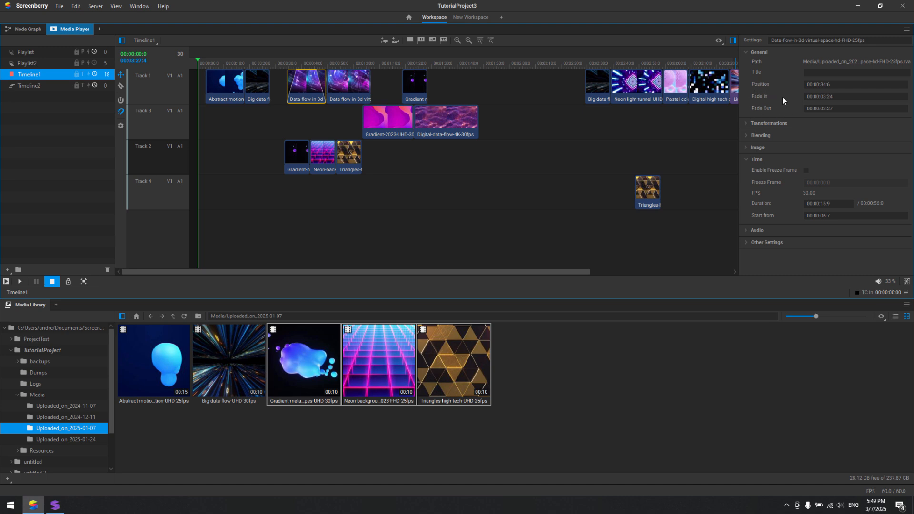
pyautogui.click(827, 96)
pyautogui.press('BackSpace')
pyautogui.write('4')
pyautogui.press('Return')
# Step: Move both Triangles-high-tech clips next to each other on Track 3 from 00:00:33:4, and select the faded Data-flow-in-3d clip
pyautogui.moveTo(349, 154); pyautogui.dragTo(289, 121)
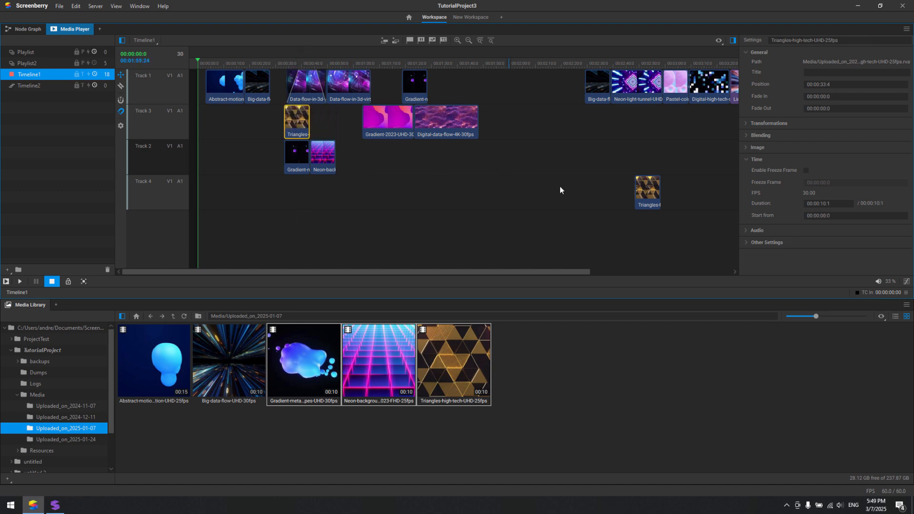
pyautogui.moveTo(652, 198); pyautogui.dragTo(357, 123)
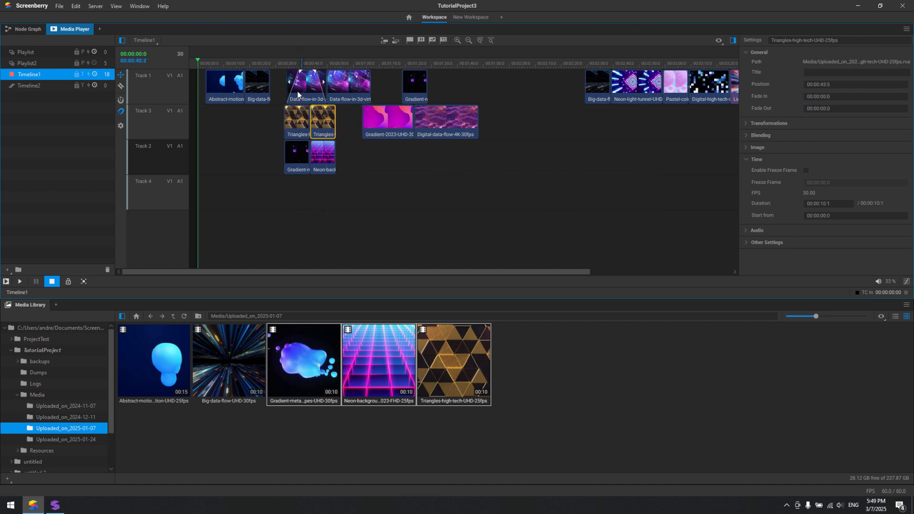
pyautogui.click(291, 77)
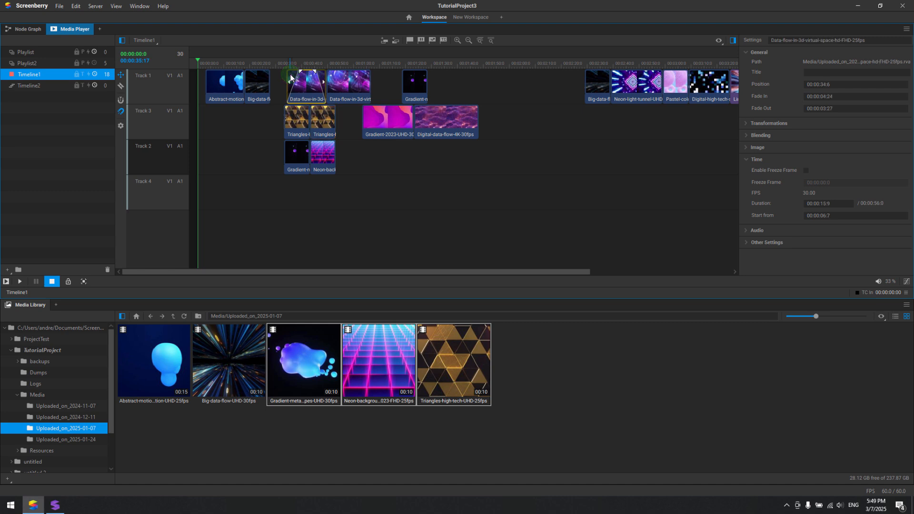
# Step: Add a Video Preview panel docked above the Media Player and close the Media Library panel
pyautogui.click(101, 30)
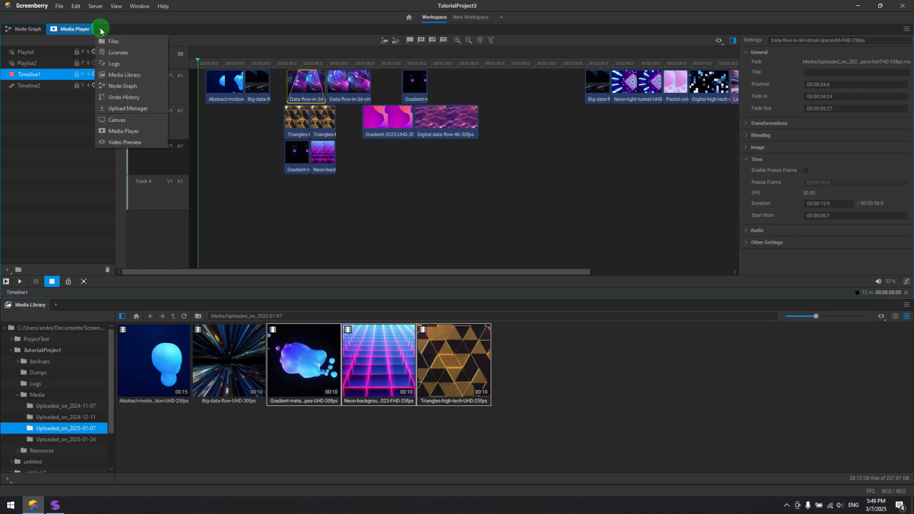
pyautogui.click(121, 142)
pyautogui.moveTo(121, 29); pyautogui.dragTo(457, 41)
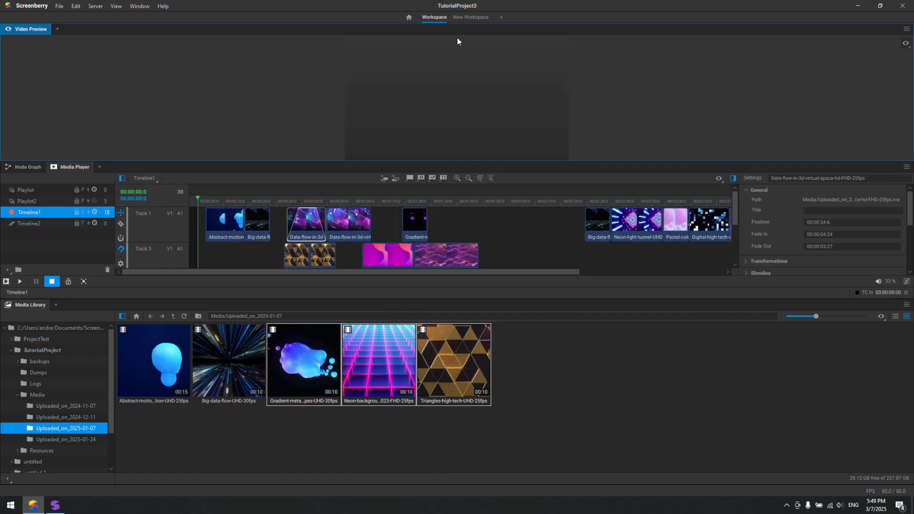
pyautogui.click(906, 305)
pyautogui.click(884, 339)
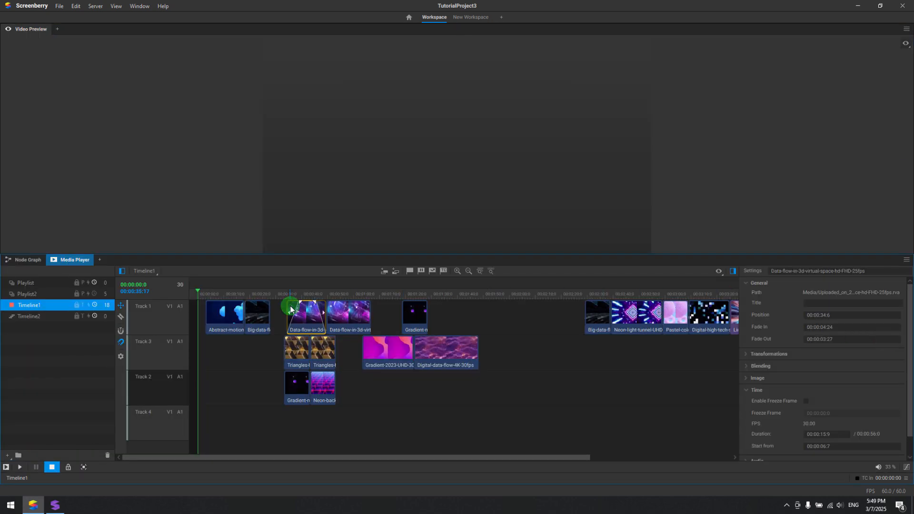
# Step: Play Timeline1 from the faded clip, pause it, and place the playhead at 00:00:50:24 within the selected second Data-flow-in-3d clip
pyautogui.click(6, 467)
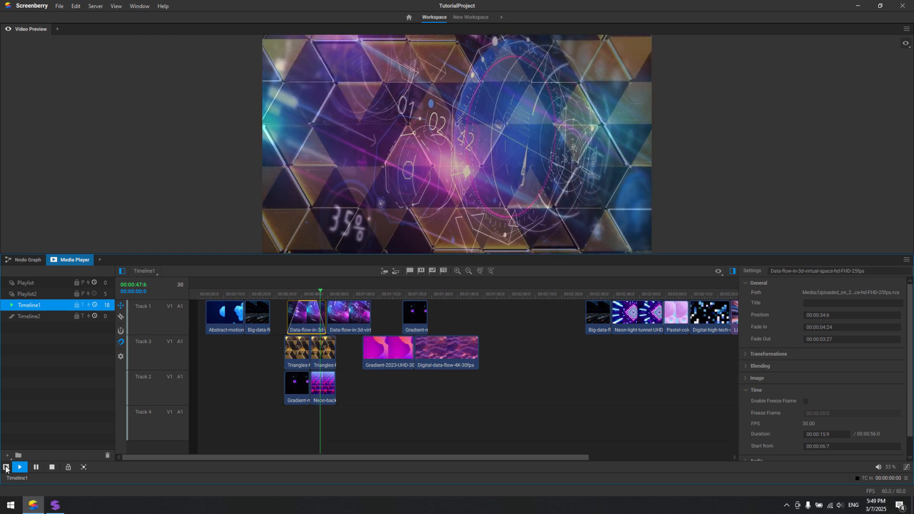
pyautogui.click(35, 467)
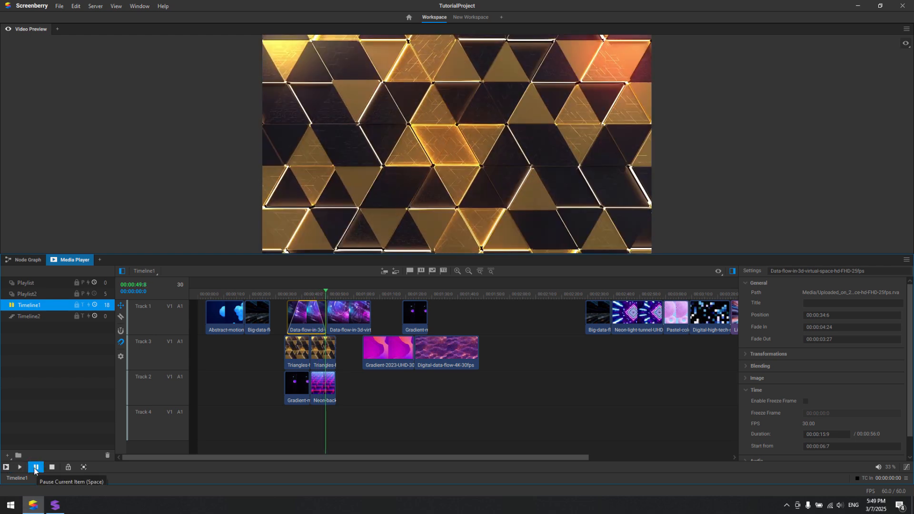
pyautogui.click(343, 314)
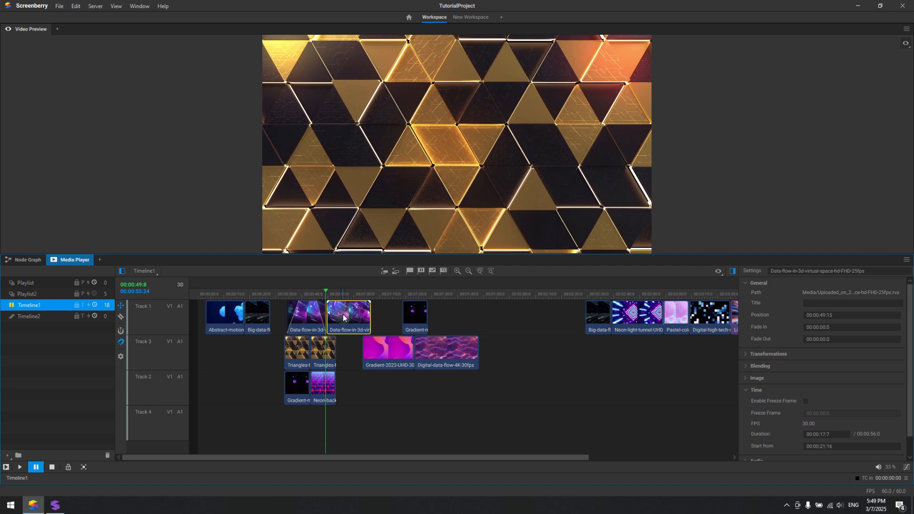
pyautogui.moveTo(326, 289); pyautogui.dragTo(330, 290)
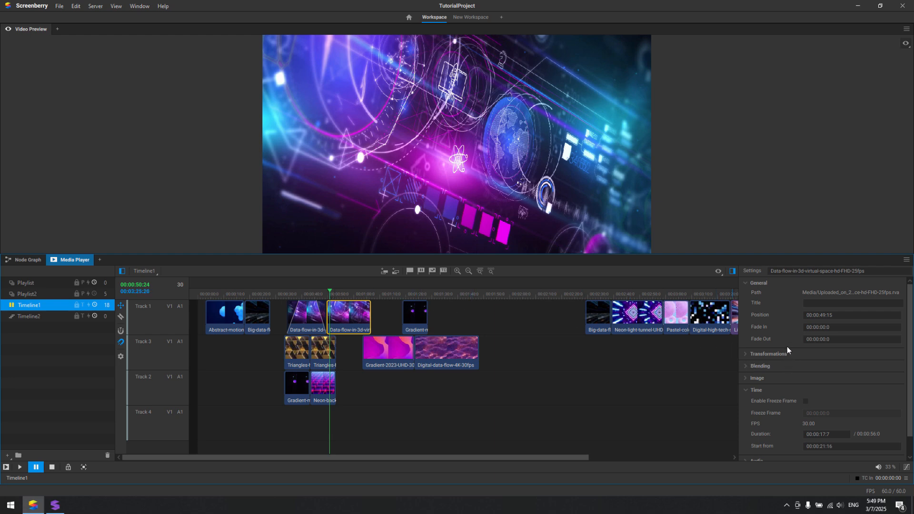
# Step: Set the second Data-flow-in-3d clip's position method to Custom Transformation and its scale to 42%
pyautogui.click(746, 353)
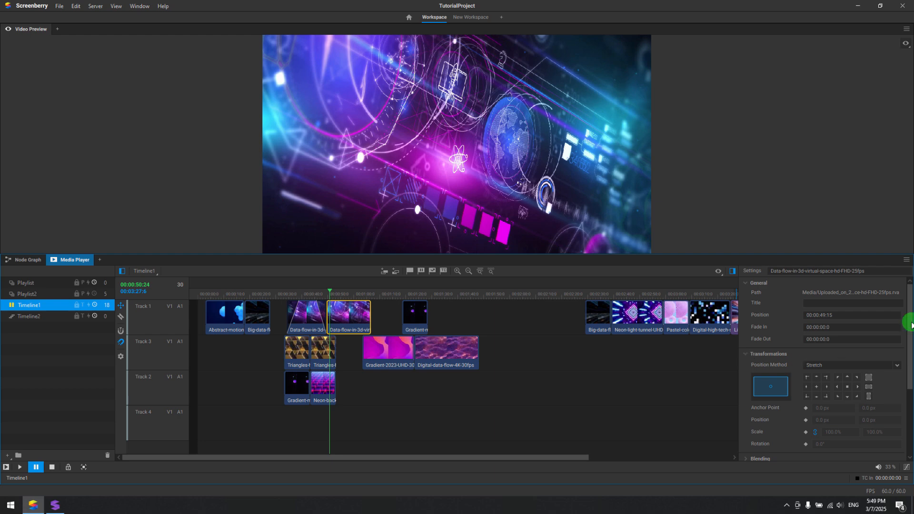
pyautogui.moveTo(910, 326); pyautogui.dragTo(908, 354)
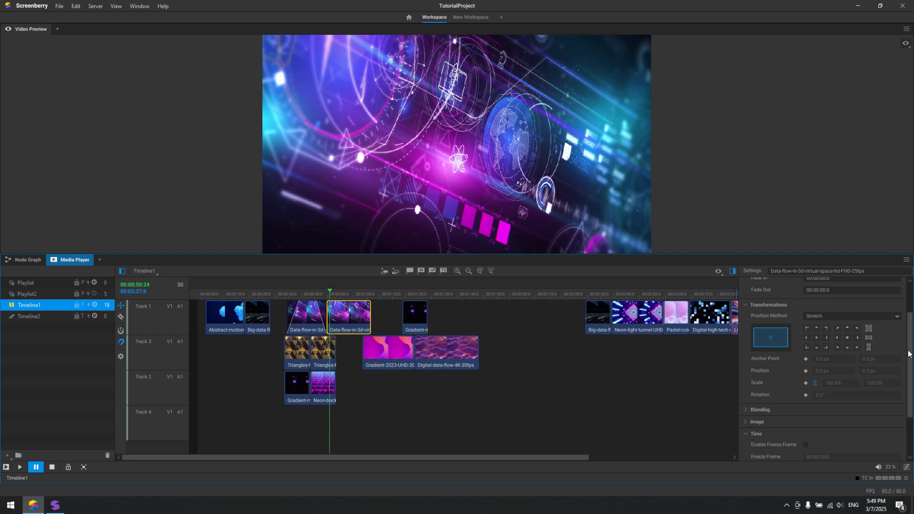
pyautogui.click(886, 318)
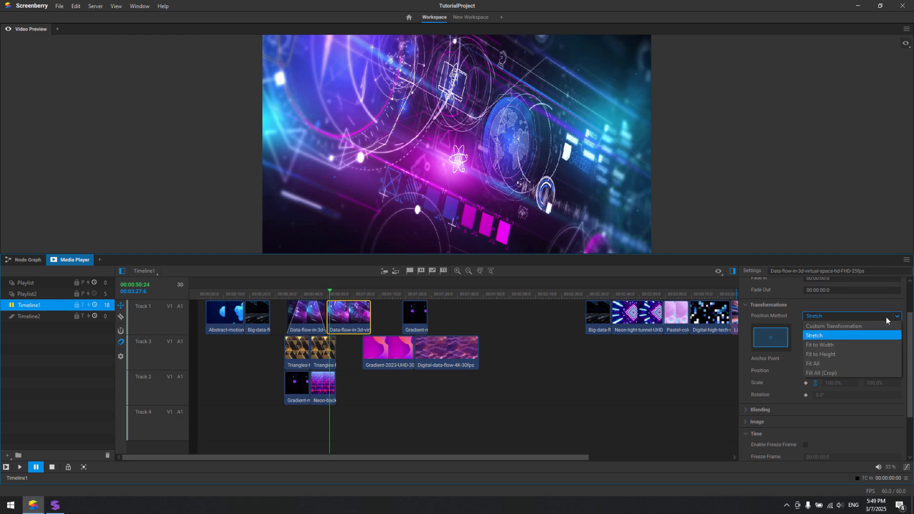
pyautogui.click(869, 326)
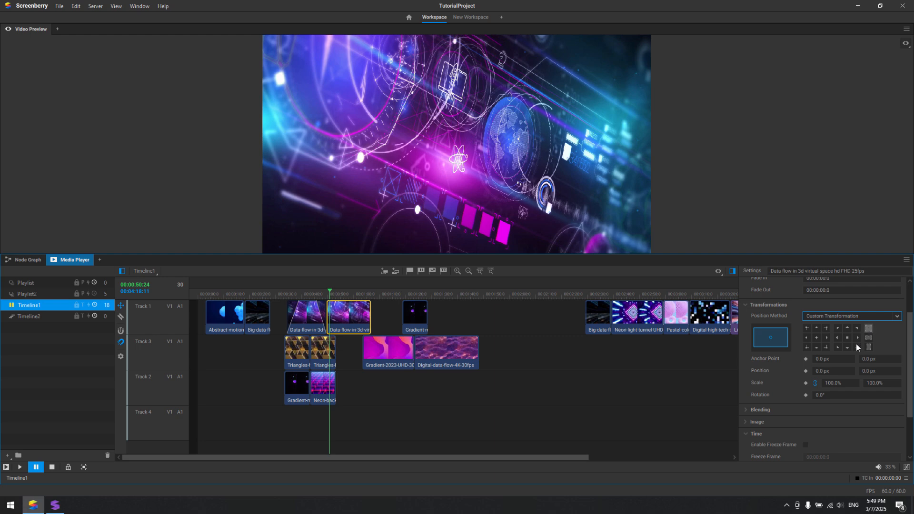
pyautogui.moveTo(838, 383); pyautogui.dragTo(660, 390)
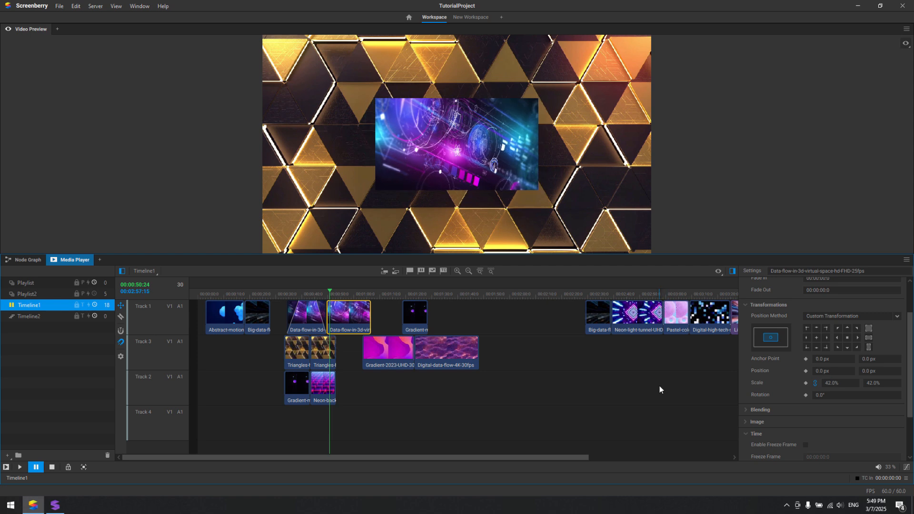
# Step: Try aligning the second Data-flow-in-3d clip's anchor point and position to the top-right corner, and then to the middle of the left edge
pyautogui.click(827, 328)
pyautogui.click(857, 328)
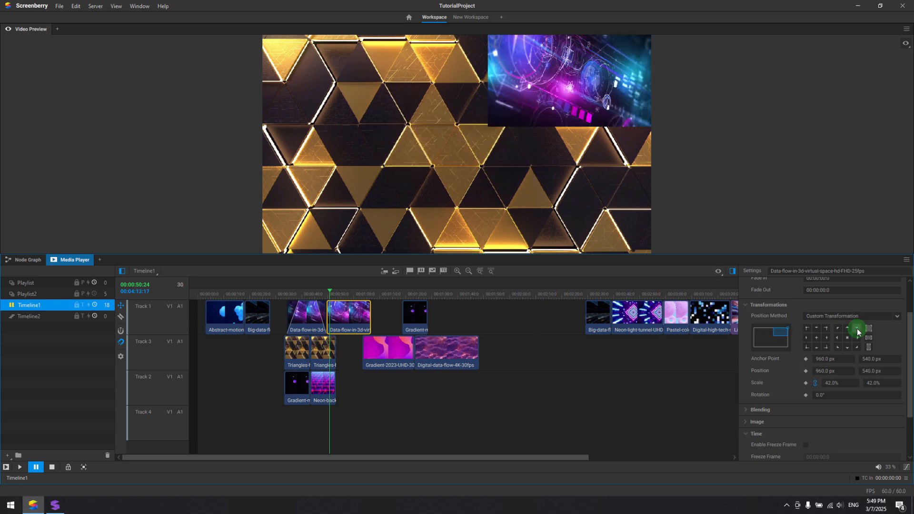
pyautogui.click(806, 338)
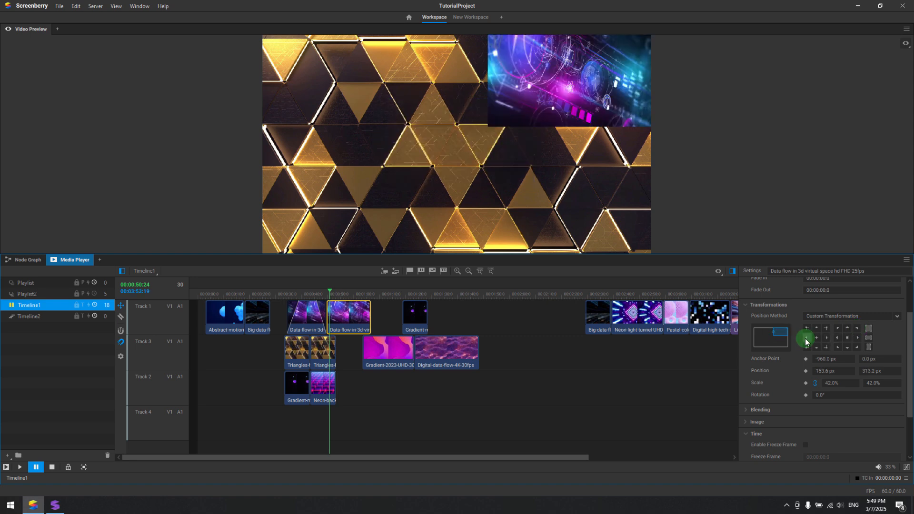
pyautogui.click(837, 339)
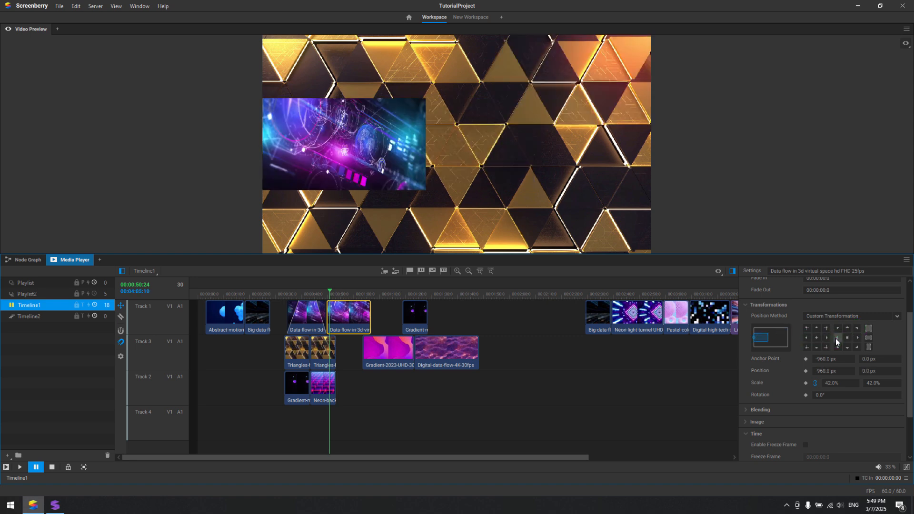
# Step: Anchor the second Data-flow-in-3d clip at its top-right corner, center its position, and offset it to -64 px horizontally and 8 px vertically
pyautogui.click(826, 330)
pyautogui.click(846, 339)
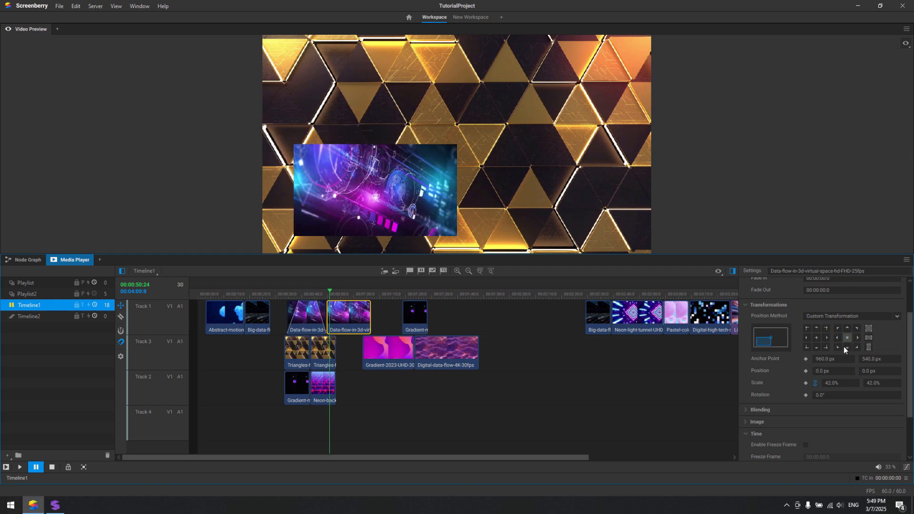
pyautogui.moveTo(830, 373); pyautogui.dragTo(637, 402)
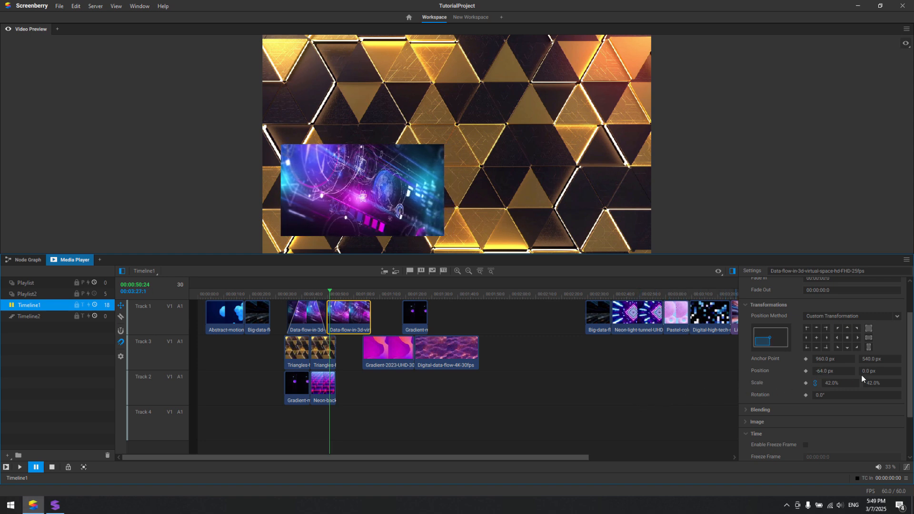
pyautogui.moveTo(865, 373); pyautogui.dragTo(884, 377)
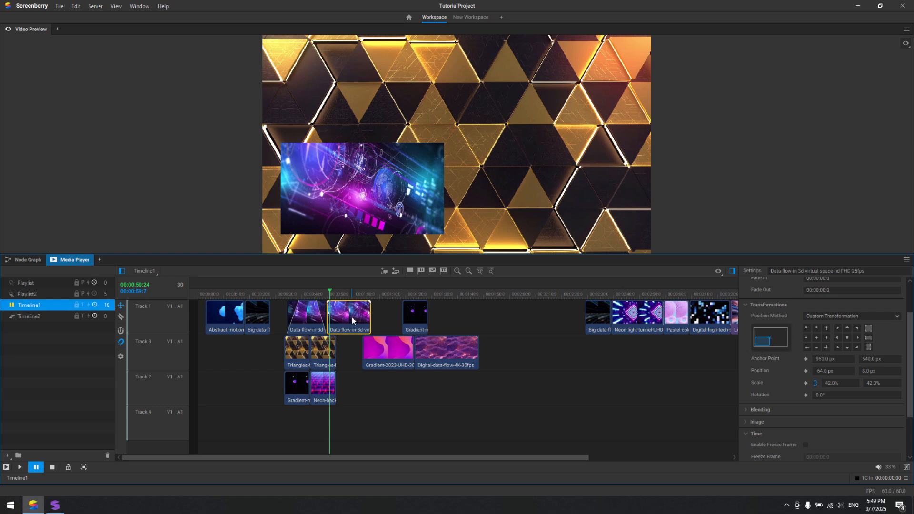
# Step: Preview the transformed clip by briefly playing Timeline1, and shift both Triangles-high-tech clips on Track 3 up against the Gradient-2023 clip
pyautogui.click(36, 468)
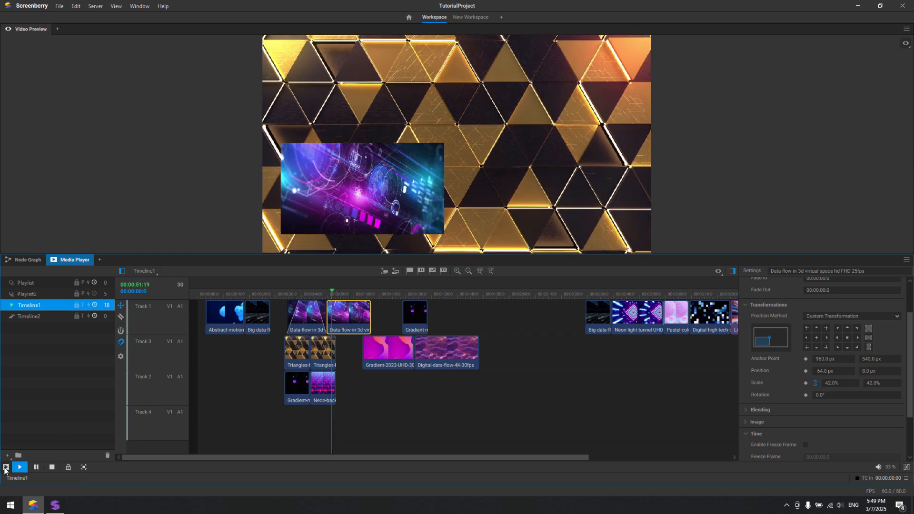
pyautogui.click(35, 470)
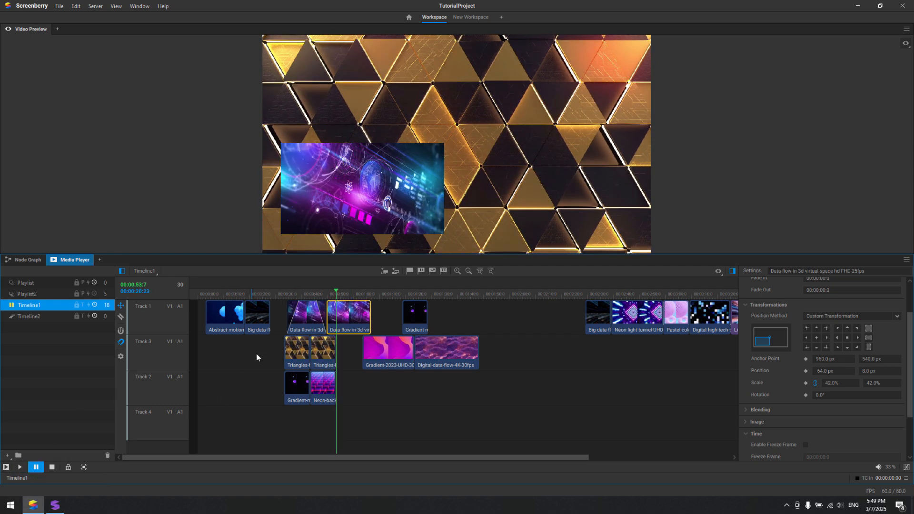
pyautogui.moveTo(257, 354); pyautogui.dragTo(355, 355)
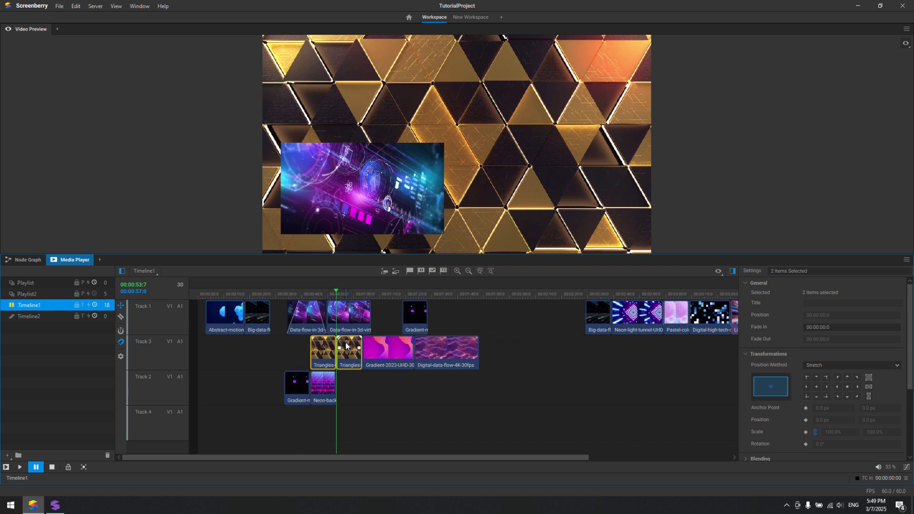
# Step: Add Position and Scale keyframes to the second Data-flow-in-3d clip at 00:00:50:9
pyautogui.click(333, 293)
pyautogui.moveTo(332, 293); pyautogui.dragTo(328, 293)
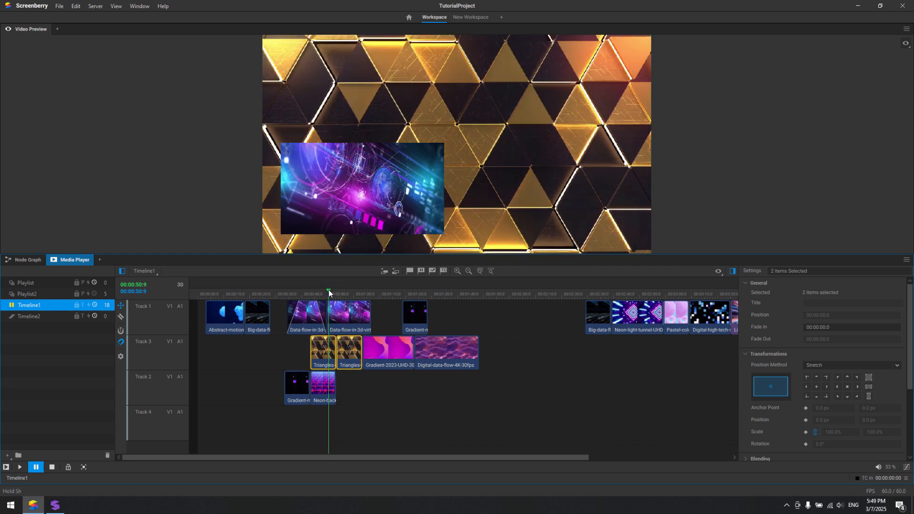
pyautogui.click(336, 309)
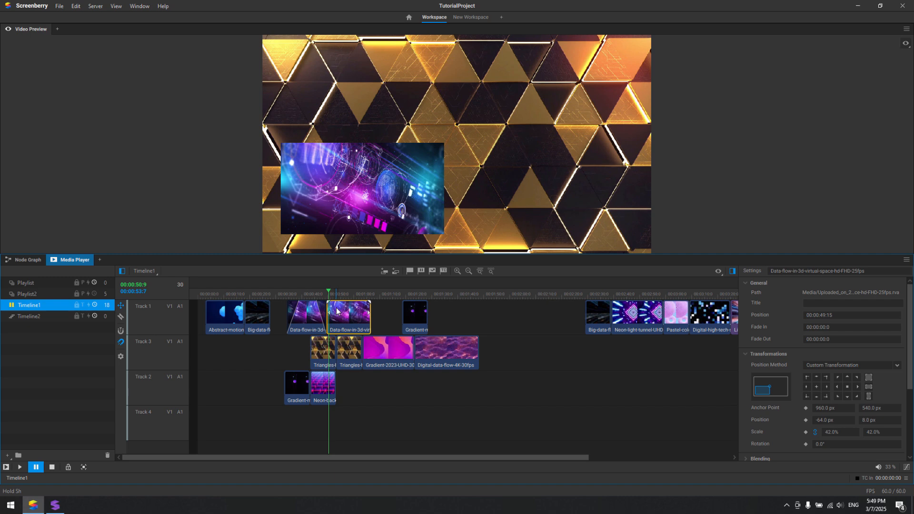
pyautogui.moveTo(909, 333); pyautogui.dragTo(909, 367)
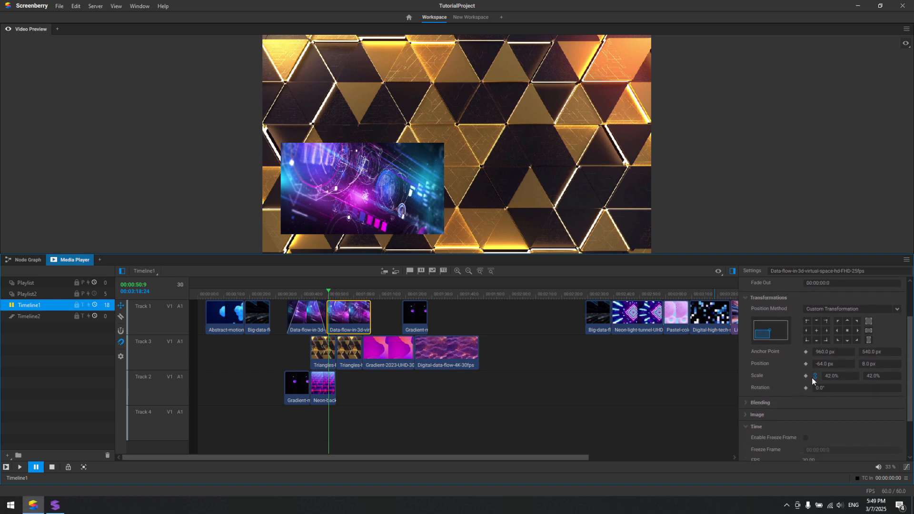
pyautogui.click(806, 364)
pyautogui.click(805, 376)
# Step: Add Position and Scale keyframes at 00:00:55:29 with the scale at 13% and the horizontal position at -309 px
pyautogui.click(329, 292)
pyautogui.moveTo(330, 292); pyautogui.dragTo(343, 295)
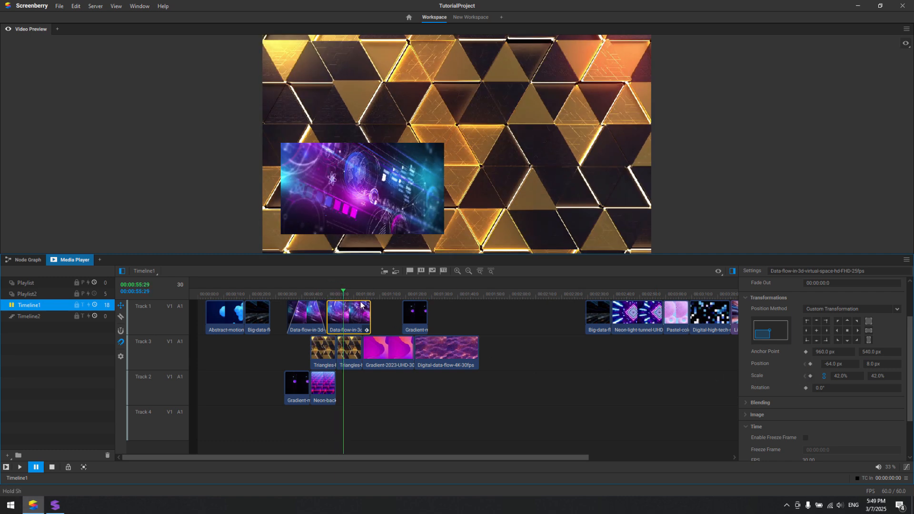
pyautogui.click(810, 365)
pyautogui.click(810, 376)
pyautogui.moveTo(840, 376); pyautogui.dragTo(764, 384)
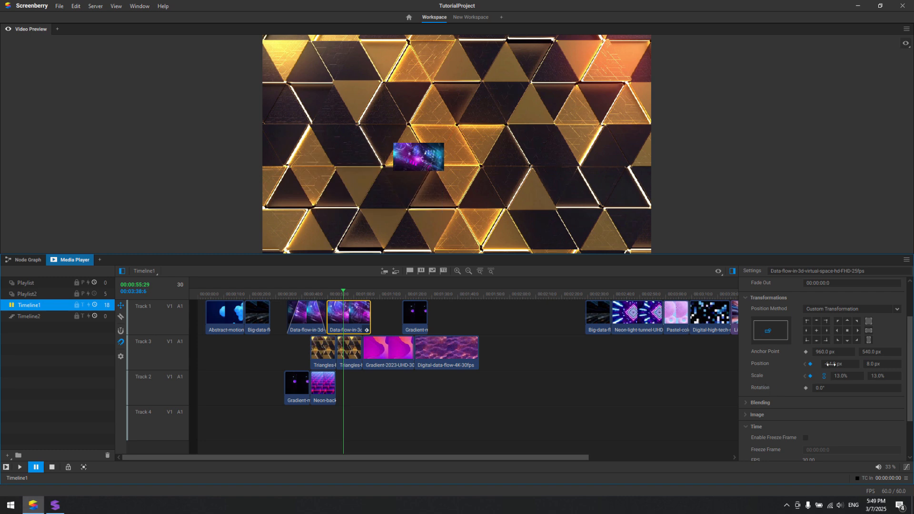
pyautogui.moveTo(831, 364); pyautogui.dragTo(285, 387)
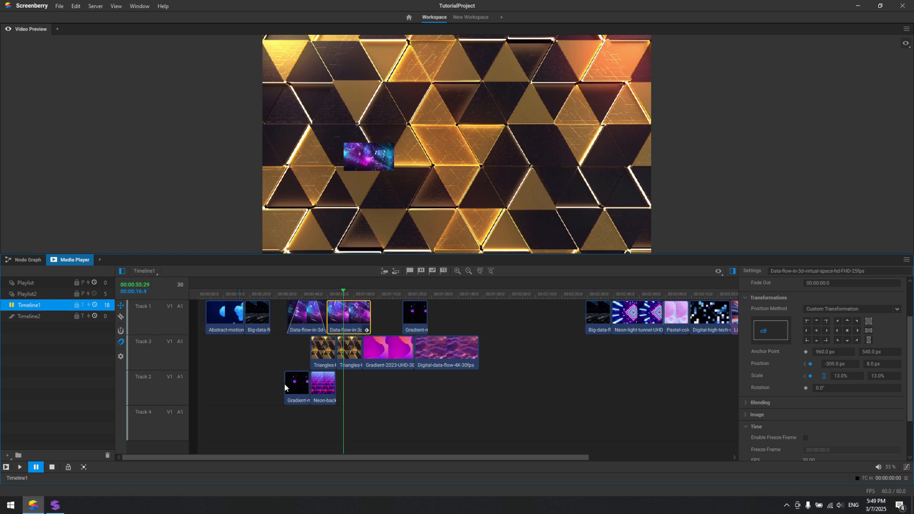
# Step: Show the keyframe lanes of the second Data-flow-in-3d clip and move its second Position keyframe about half a second past the second Scale keyframe
pyautogui.click(367, 330)
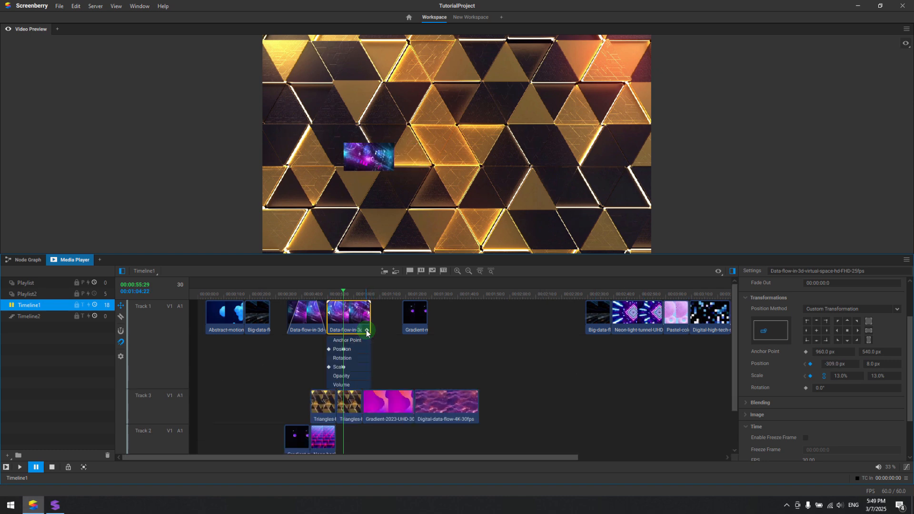
pyautogui.scroll(8, 360, 348)
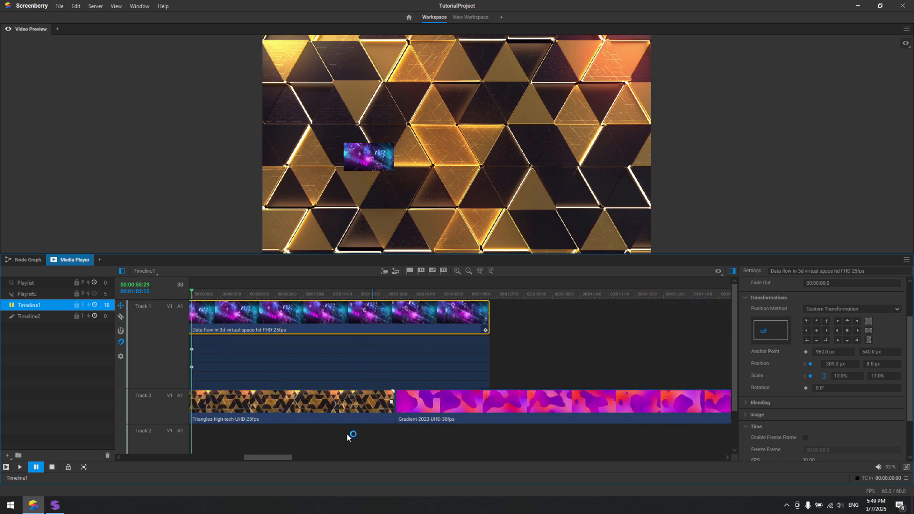
pyautogui.moveTo(288, 458); pyautogui.dragTo(267, 457)
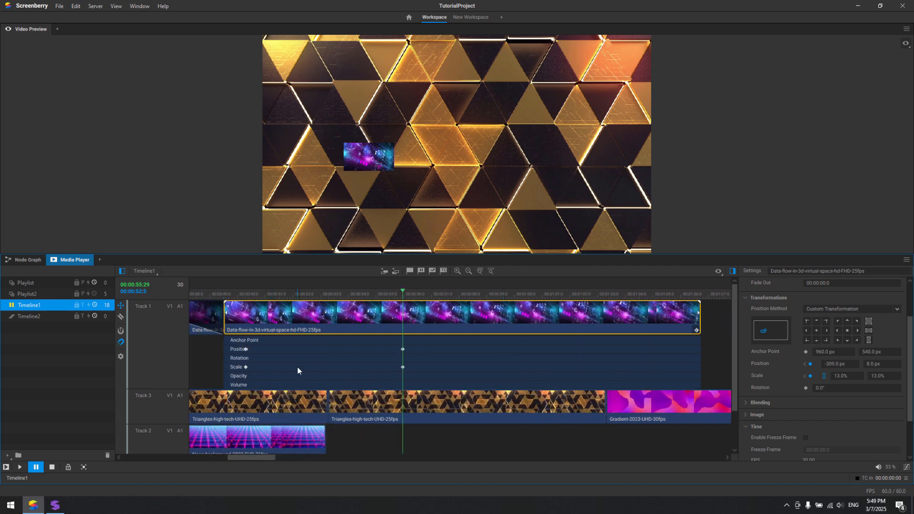
pyautogui.scroll(2, 286, 369)
pyautogui.click(219, 367)
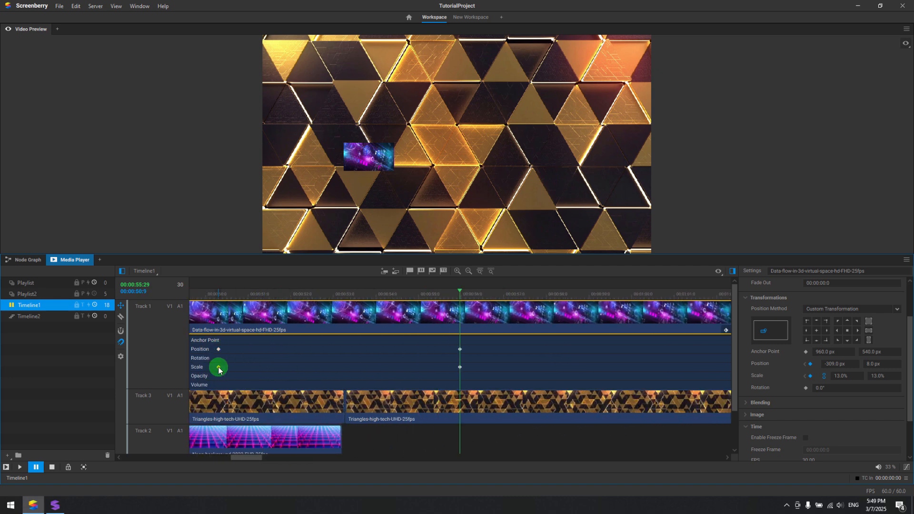
pyautogui.click(460, 350)
pyautogui.moveTo(460, 349); pyautogui.dragTo(473, 350)
# Step: Play the keyframe animation from 00:00:49:29 and pause it near the second Scale keyframe
pyautogui.moveTo(461, 296); pyautogui.dragTo(226, 307)
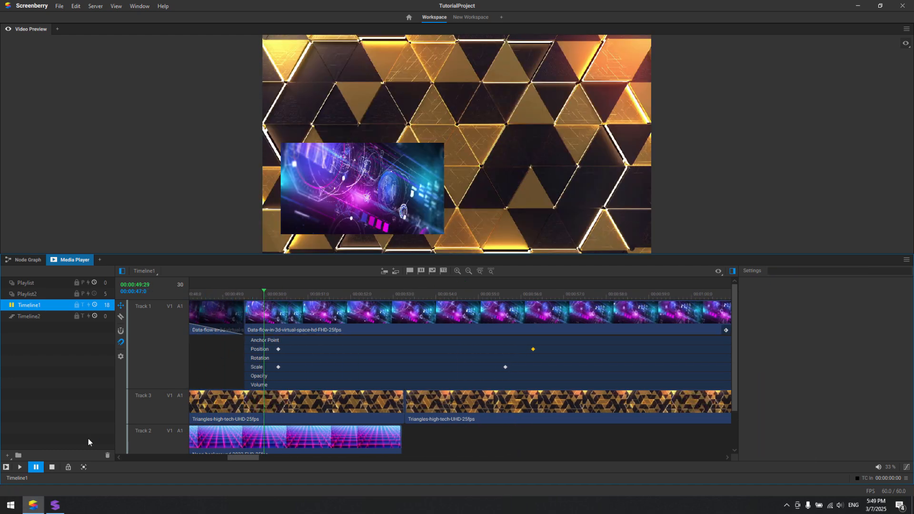
pyautogui.click(20, 468)
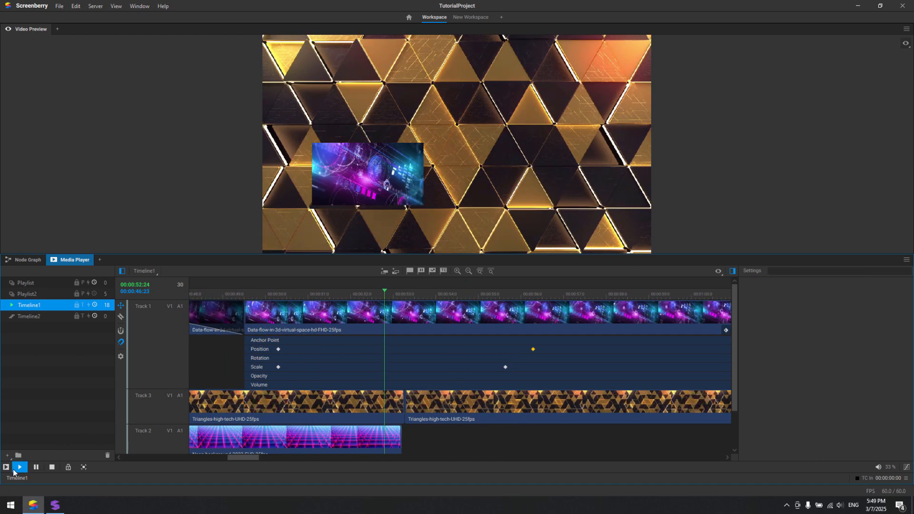
pyautogui.click(36, 468)
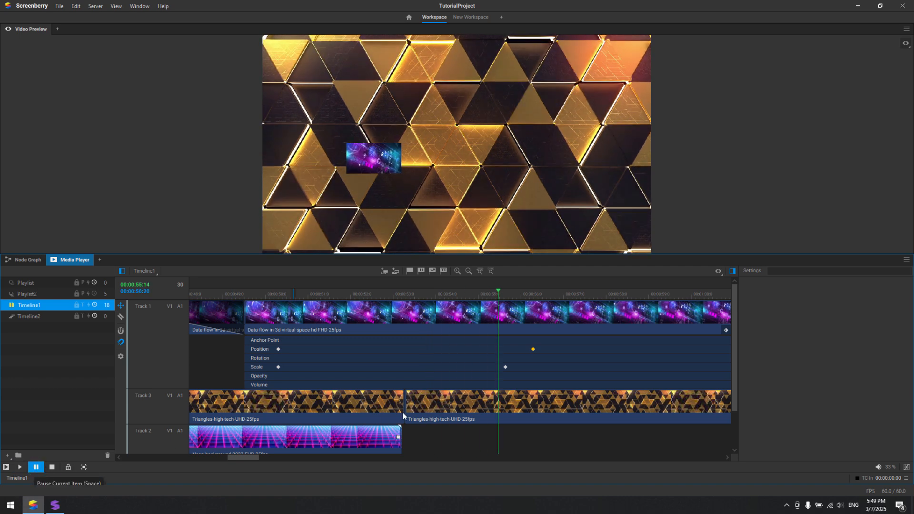
# Step: Collapse the clip's keyframe lanes and close the Video Preview panel
pyautogui.click(726, 330)
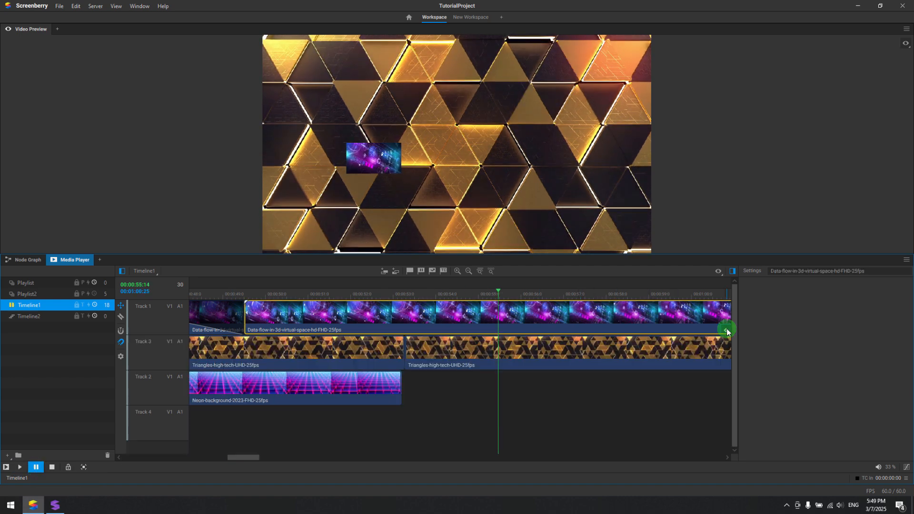
pyautogui.click(907, 29)
pyautogui.click(889, 66)
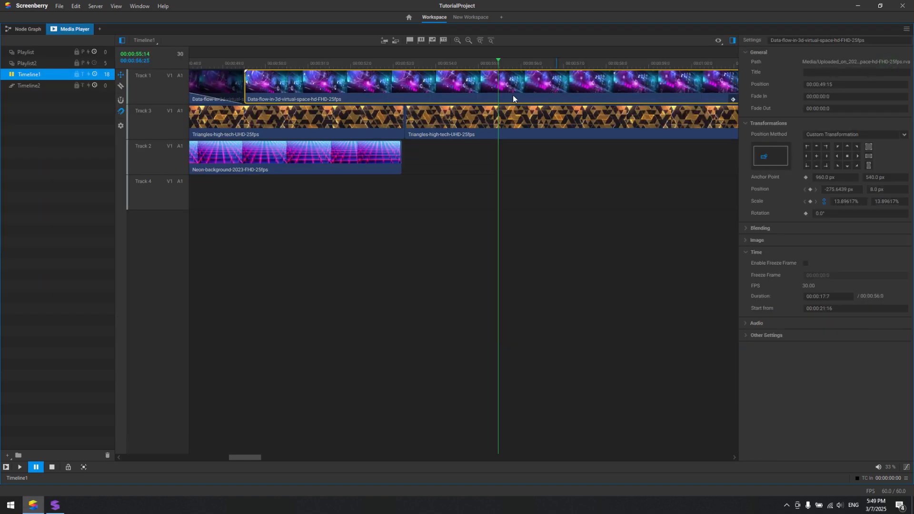
# Step: Add a label marker at 00:00:36:17 and a pause marker at 00:00:50:15 on Timeline1
pyautogui.scroll(-5, 498, 95)
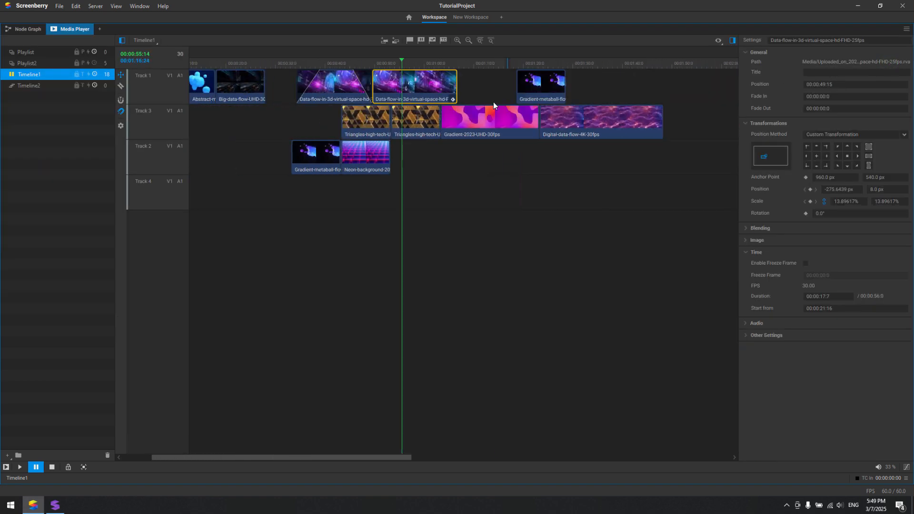
pyautogui.rightClick(308, 62)
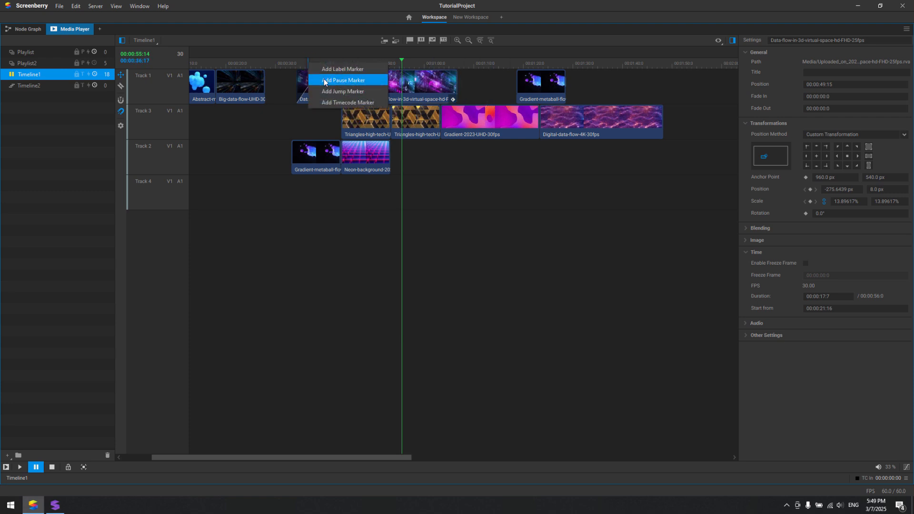
pyautogui.click(323, 69)
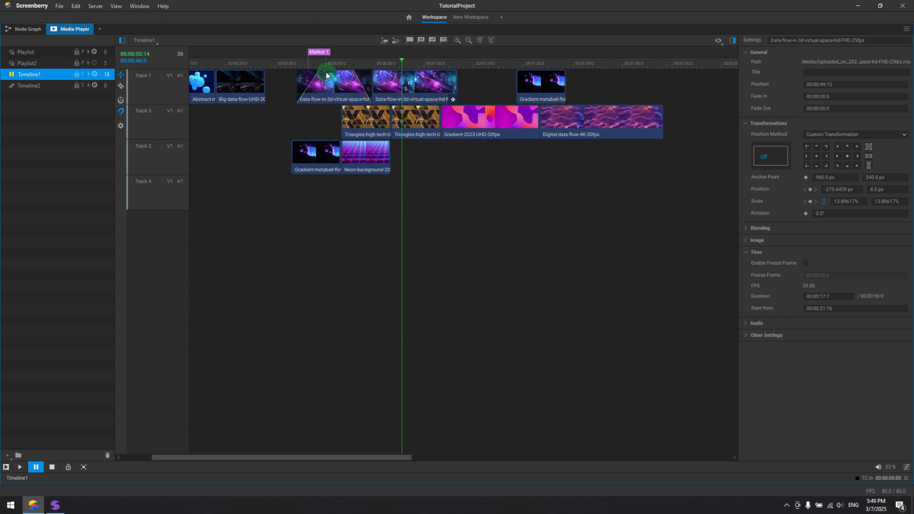
pyautogui.moveTo(399, 62); pyautogui.dragTo(377, 62)
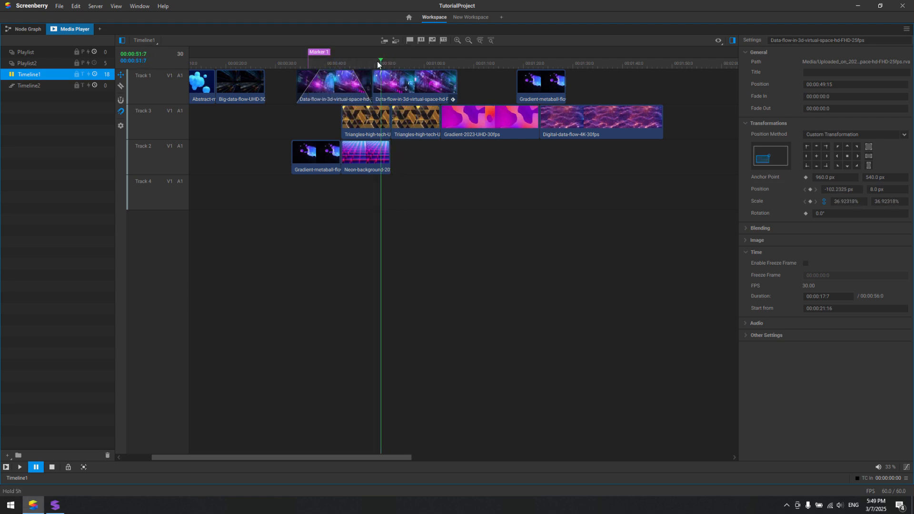
pyautogui.click(421, 41)
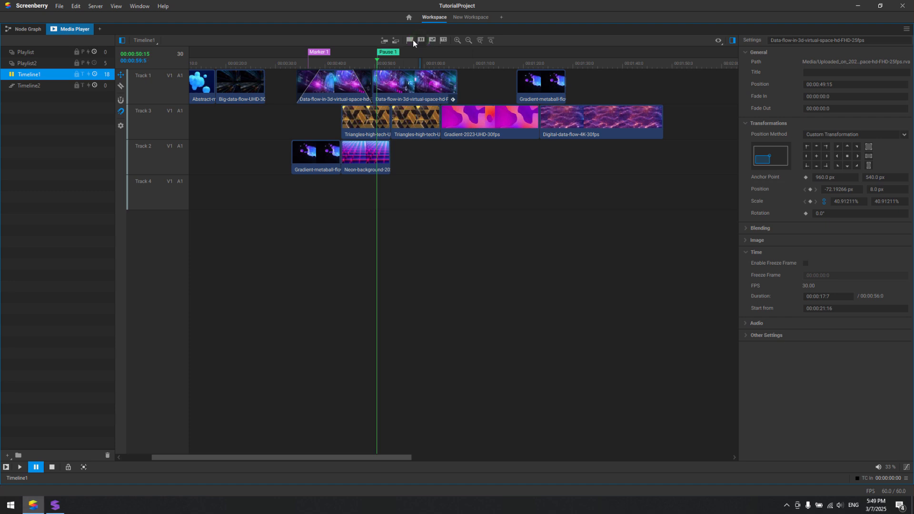
# Step: Rename the label marker as Attri through its marker properties
pyautogui.rightClick(318, 56)
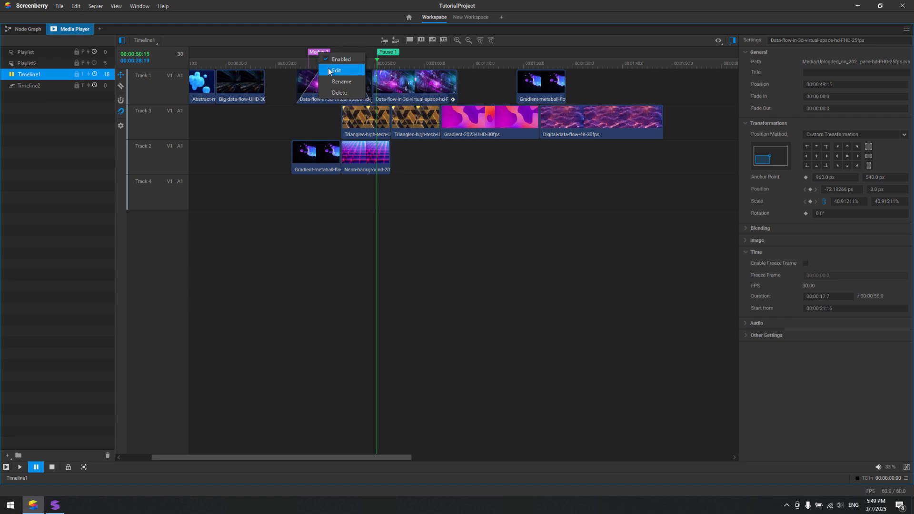
pyautogui.click(328, 68)
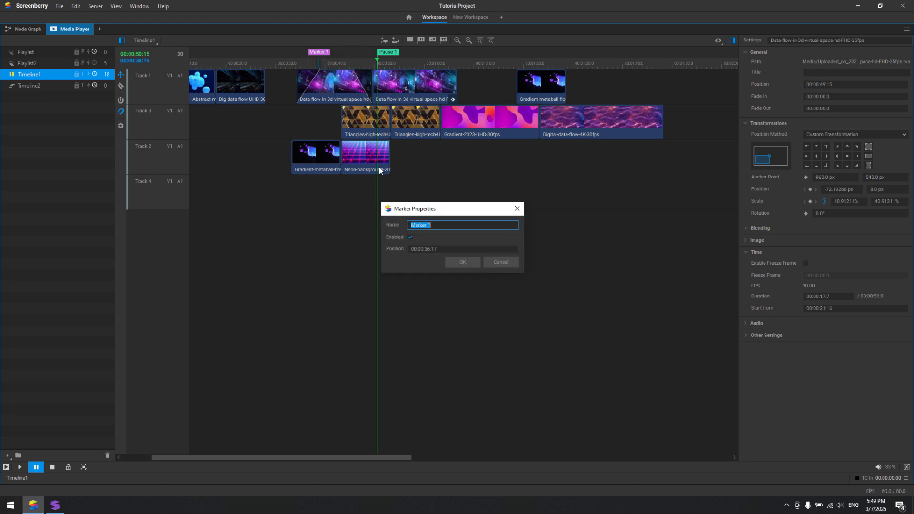
pyautogui.write('Attri')
pyautogui.click(461, 262)
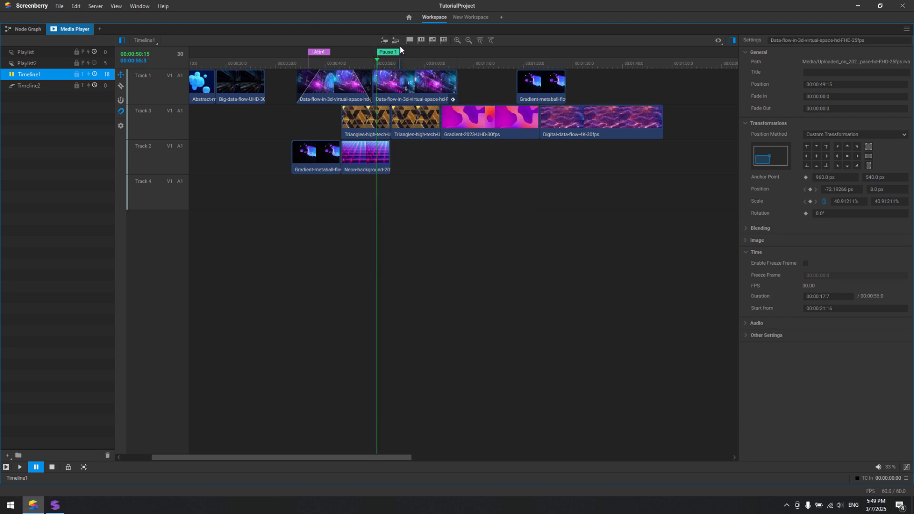
# Step: Add a jump marker at 00:01:01:4 on Timeline1 with its jump target type set to Time
pyautogui.click(429, 63)
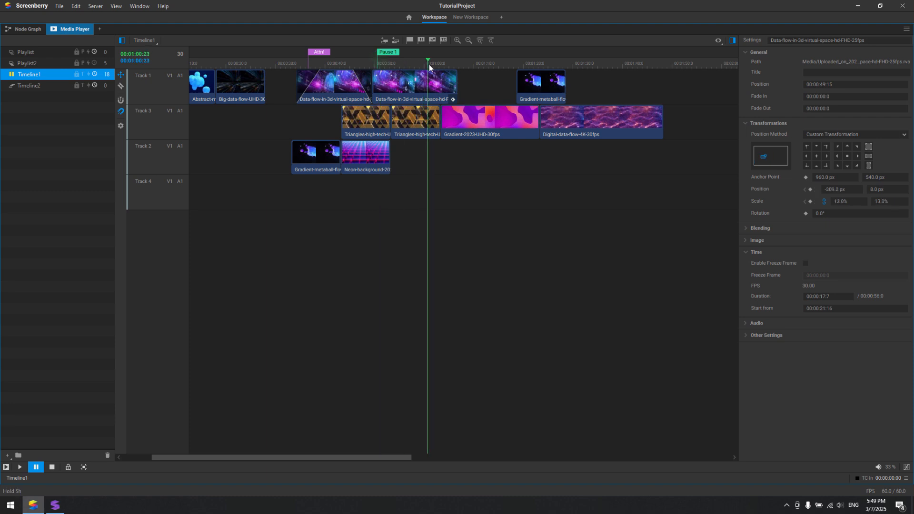
pyautogui.click(432, 40)
pyautogui.click(436, 243)
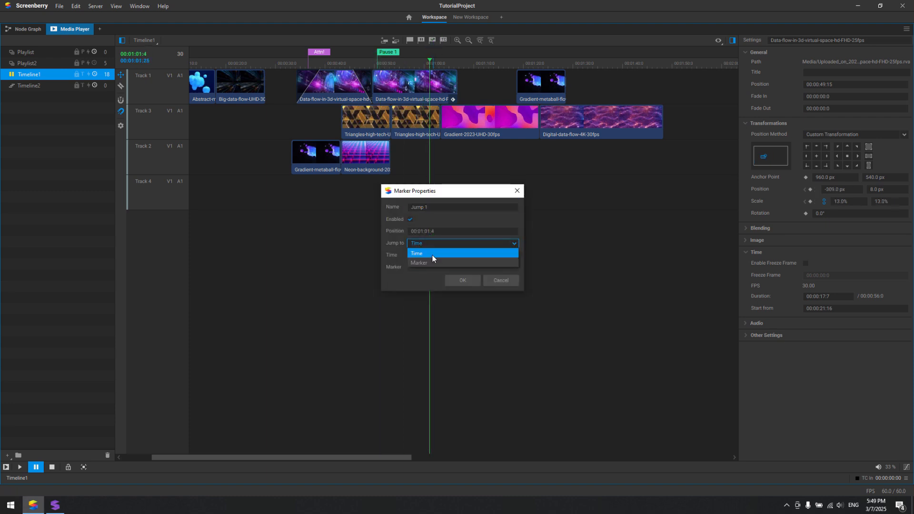
pyautogui.click(432, 255)
pyautogui.click(459, 280)
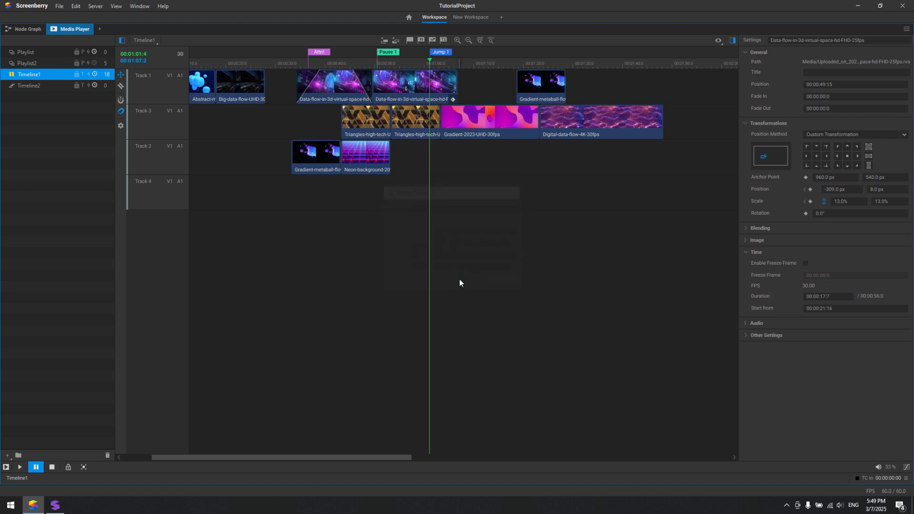
# Step: Add a timecode (TC) marker at 00:01:10:26 on Timeline1
pyautogui.moveTo(430, 60); pyautogui.dragTo(478, 61)
pyautogui.click(444, 40)
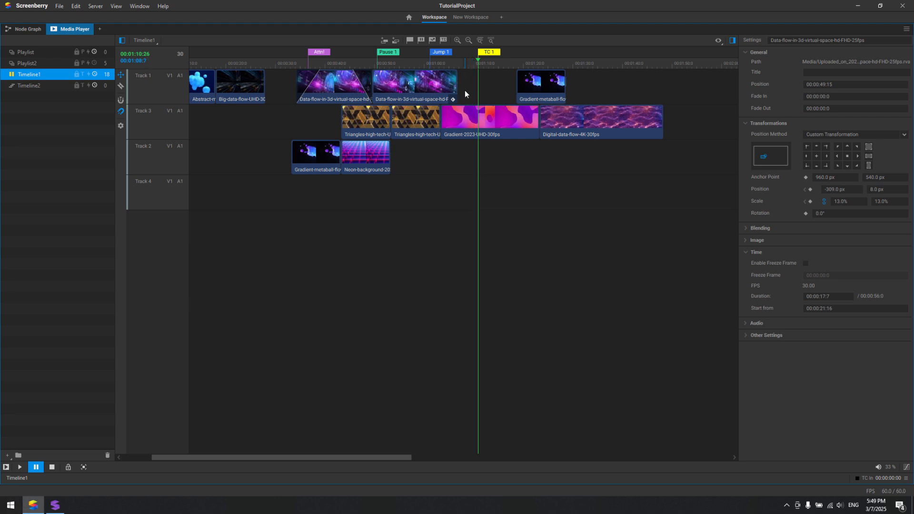
# Step: Examine the clip and marker layout of Timeline1 at several zoom levels, ending with the whole timeline fitted in view
pyautogui.scroll(-3, 465, 91)
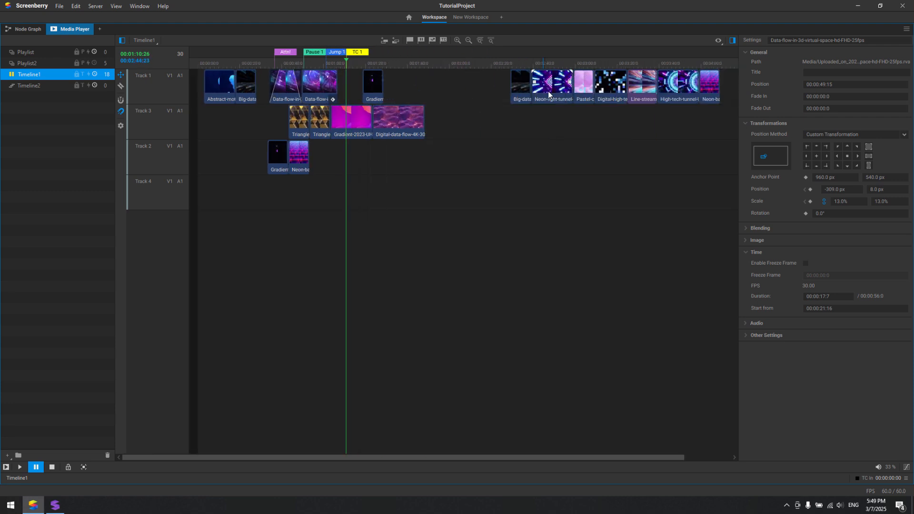
pyautogui.scroll(3, 547, 90)
pyautogui.scroll(-3, 548, 90)
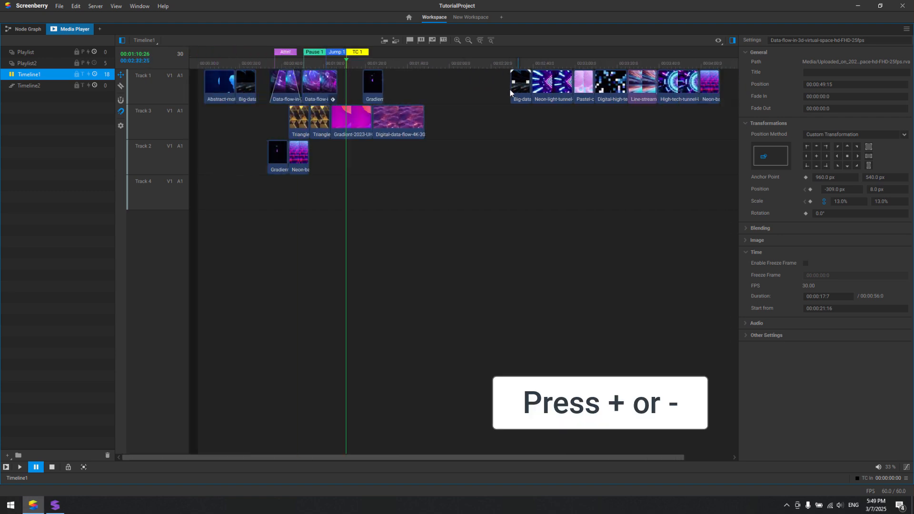
pyautogui.press('+')
pyautogui.press('-')
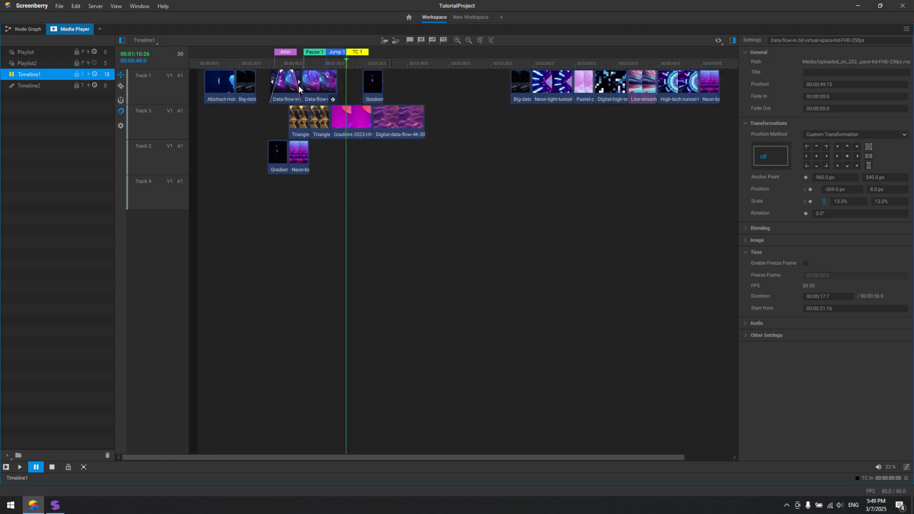
pyautogui.click(467, 39)
pyautogui.click(467, 39)
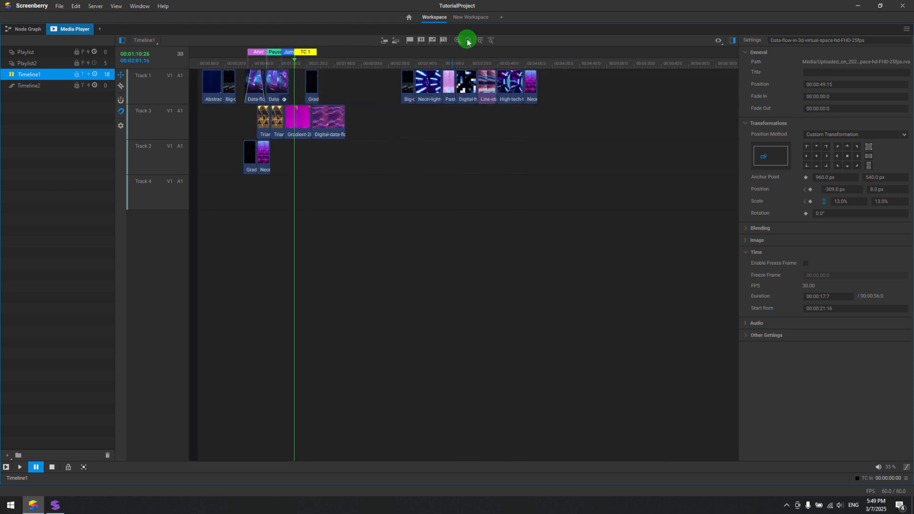
pyautogui.click(467, 39)
pyautogui.click(458, 40)
pyautogui.click(458, 40)
pyautogui.click(458, 40)
pyautogui.click(458, 40)
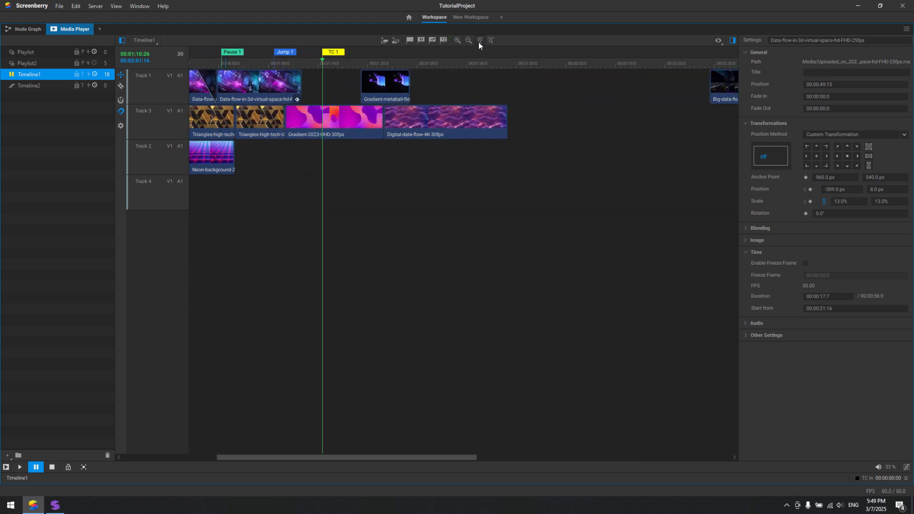
pyautogui.click(479, 41)
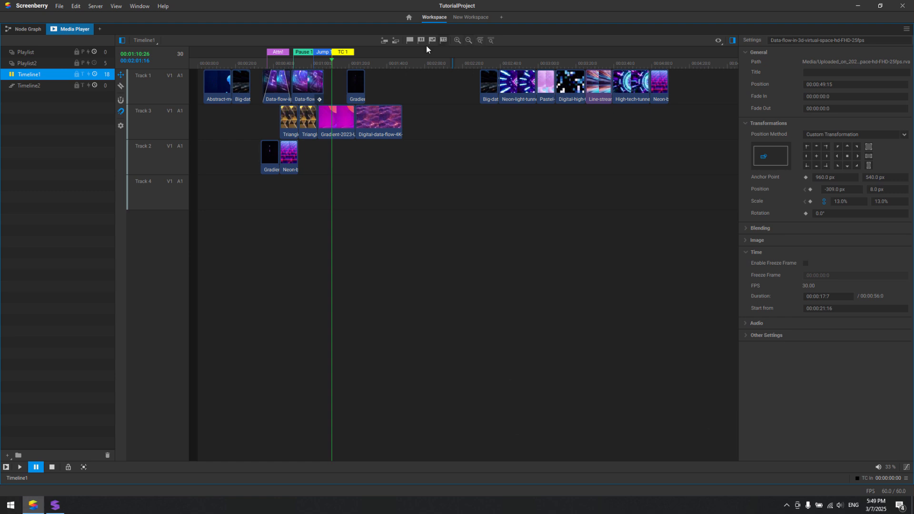
# Step: Move the playhead to 00:00:42:28 and inspect the surrounding clips at frame-level zoom and in a wider view
pyautogui.moveTo(333, 59); pyautogui.dragTo(279, 67)
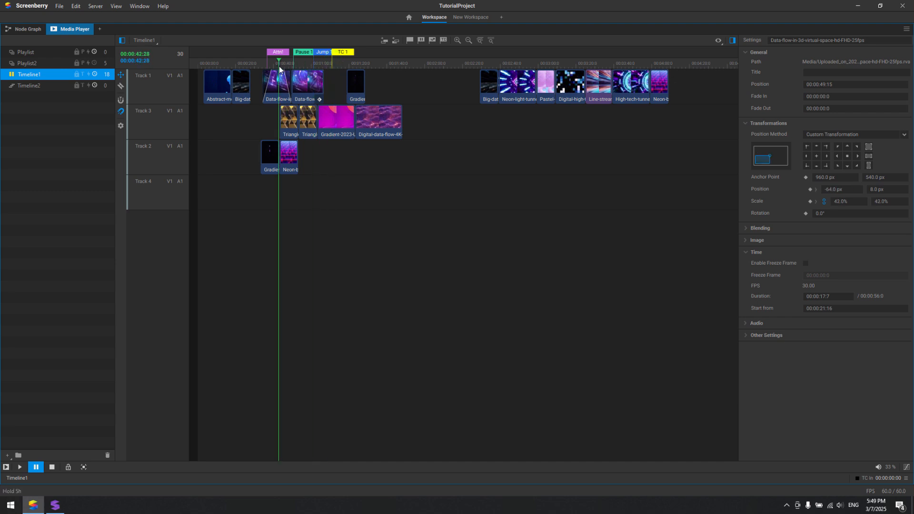
pyautogui.click(491, 40)
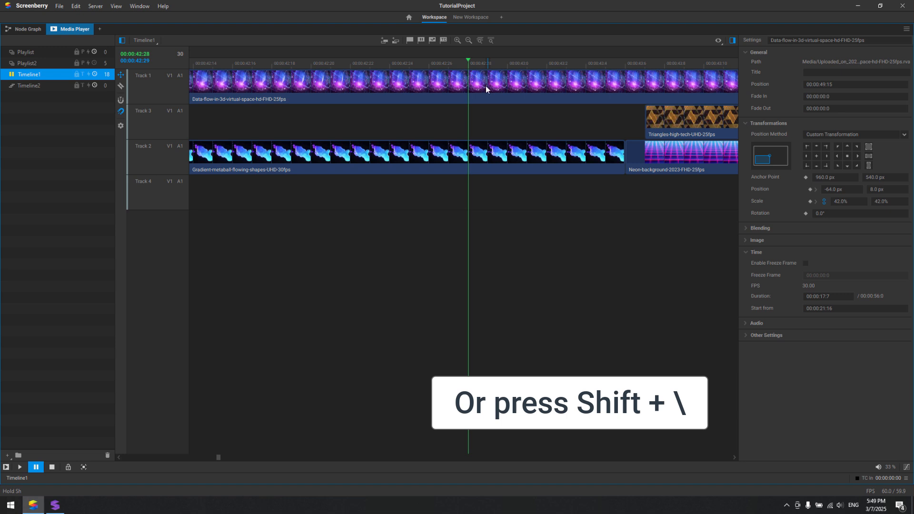
pyautogui.scroll(-10, 485, 86)
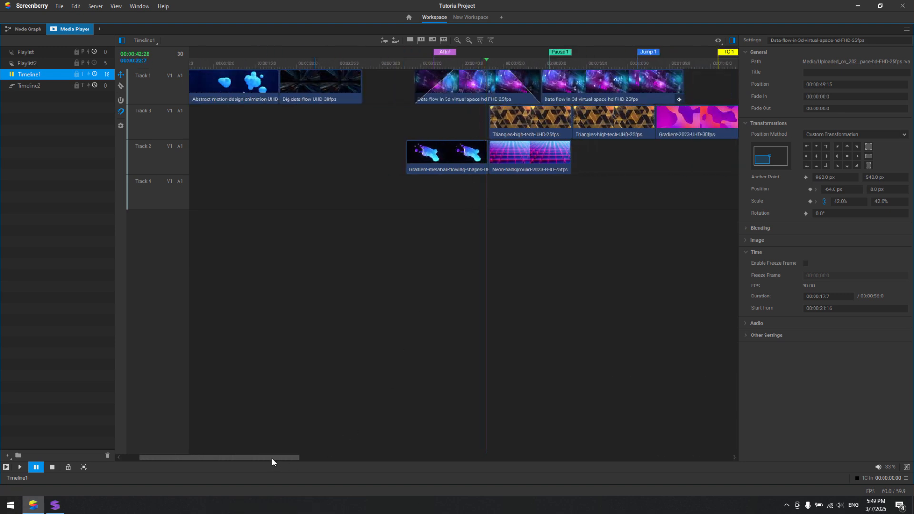
pyautogui.moveTo(272, 459)
pyautogui.mouseDown()
pyautogui.moveTo(369, 475)
pyautogui.moveTo(559, 476)
pyautogui.moveTo(273, 463)
pyautogui.mouseUp()
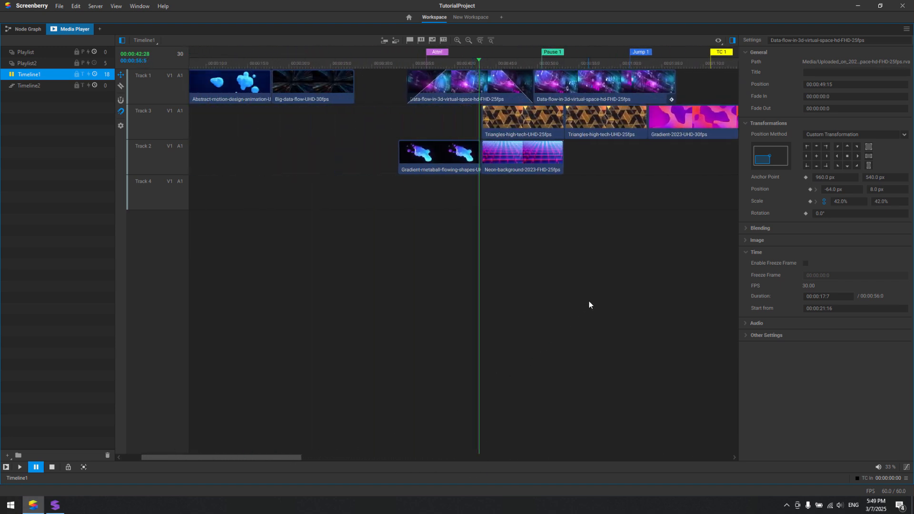